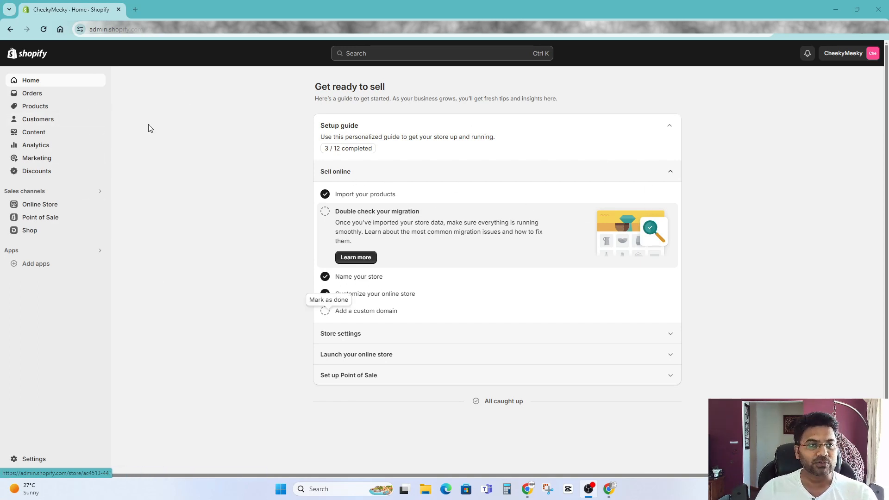
# Step: Go to the store's product list and start adding a new product
pyautogui.click(59, 111)
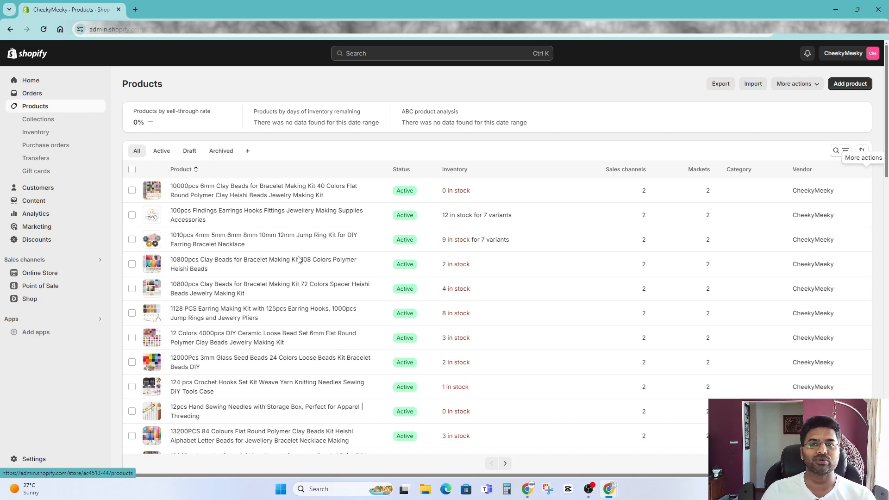
pyautogui.click(850, 85)
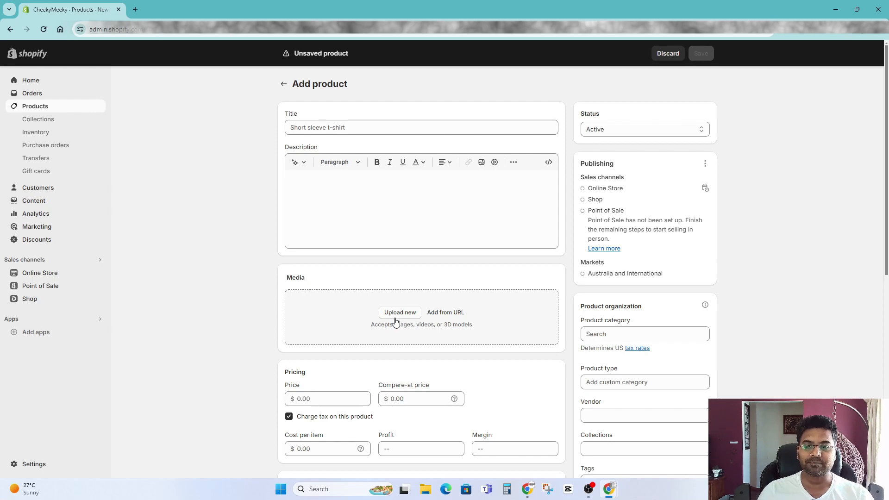
# Step: Look at today's bead images in the Downloads folder in File Explorer, then return to the new product form
pyautogui.click(425, 489)
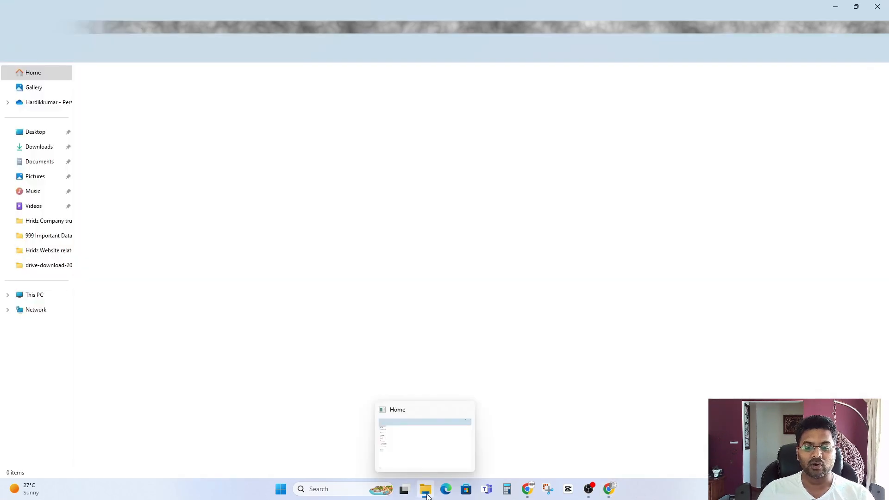
pyautogui.click(34, 146)
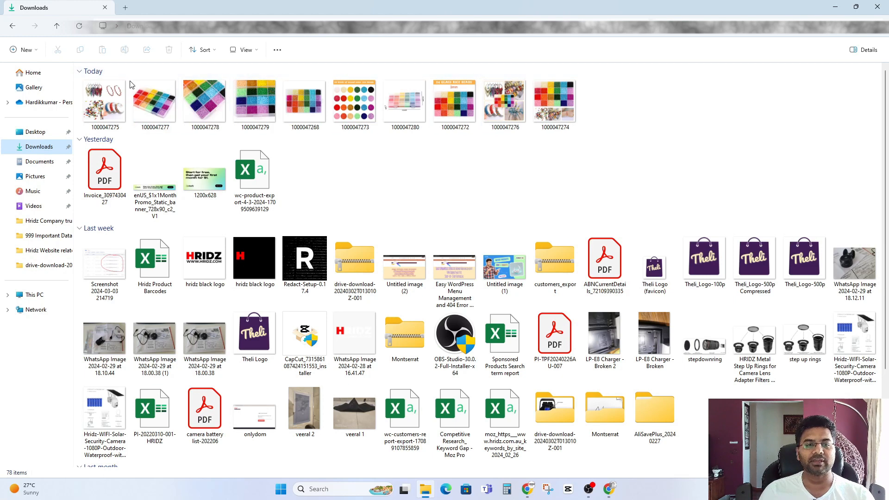
pyautogui.click(871, 10)
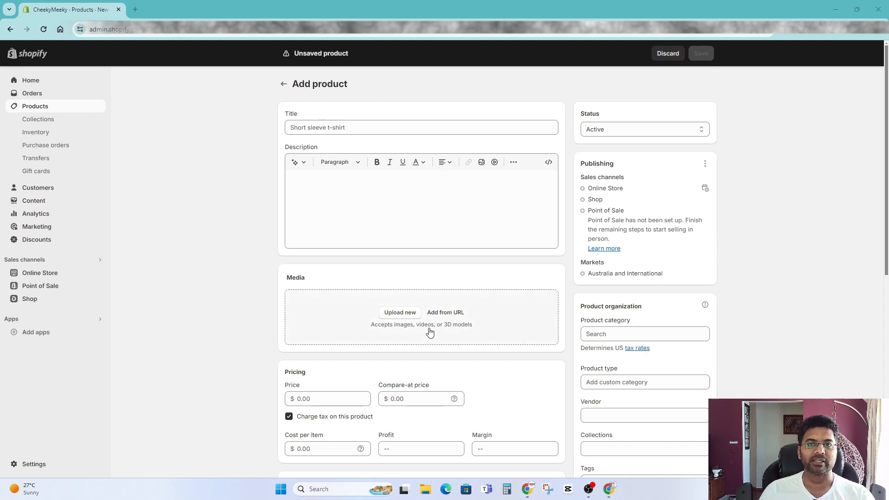
# Step: Examine the title of the existing 12000Pcs 3mm Glass Seed Beads product on the storefront page
pyautogui.click(338, 129)
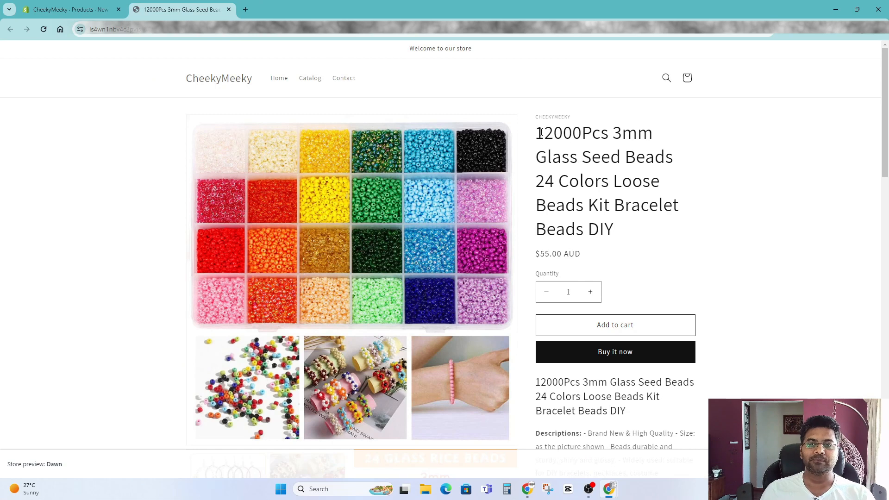
pyautogui.moveTo(540, 132); pyautogui.dragTo(591, 134)
pyautogui.click(575, 140)
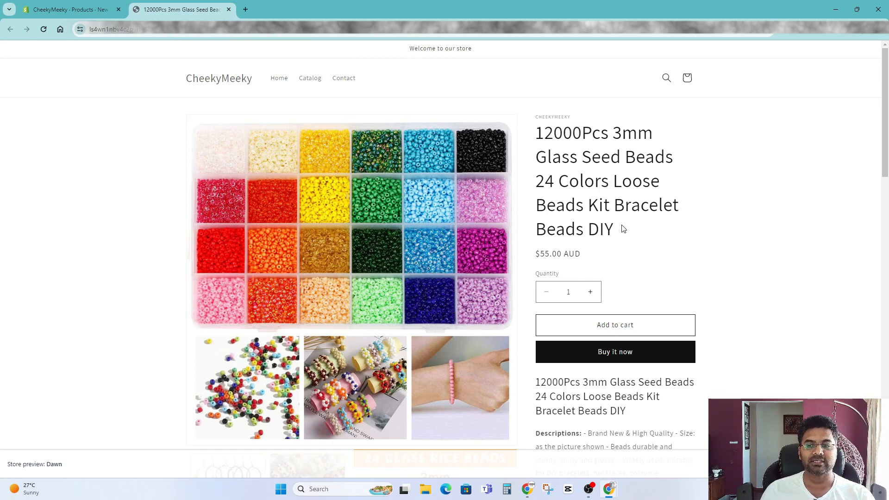
pyautogui.moveTo(622, 228); pyautogui.dragTo(537, 138)
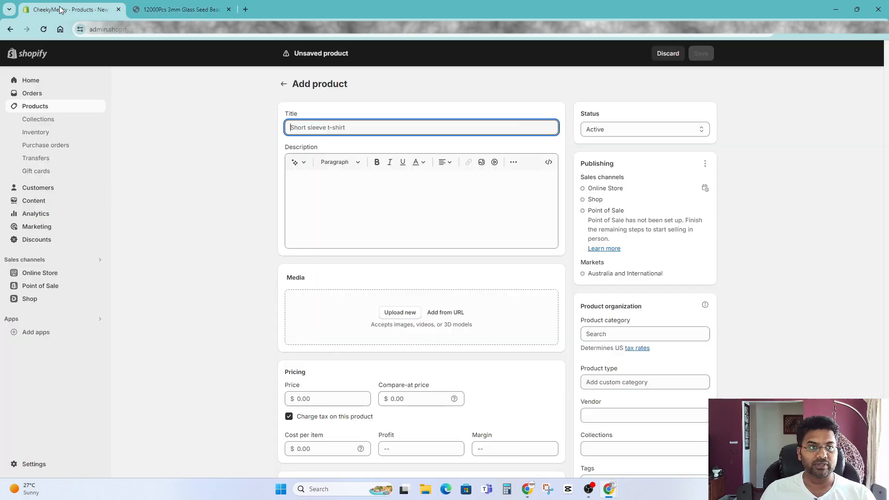
# Step: Open the existing 12000Pcs 3mm Glass Seed Beads product's admin page in a separate browser tab, placed before the others
pyautogui.click(70, 10)
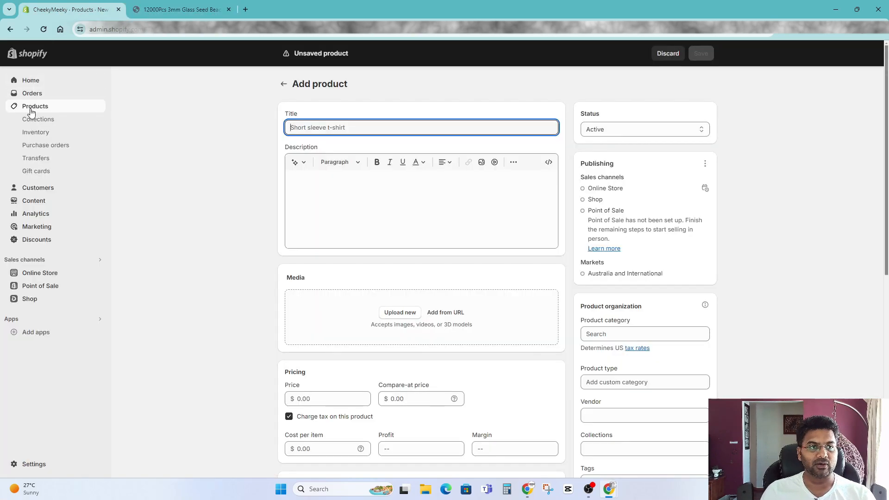
pyautogui.keyDown('ctrl'); pyautogui.click(30, 110); pyautogui.keyUp('ctrl')
pyautogui.click(165, 11)
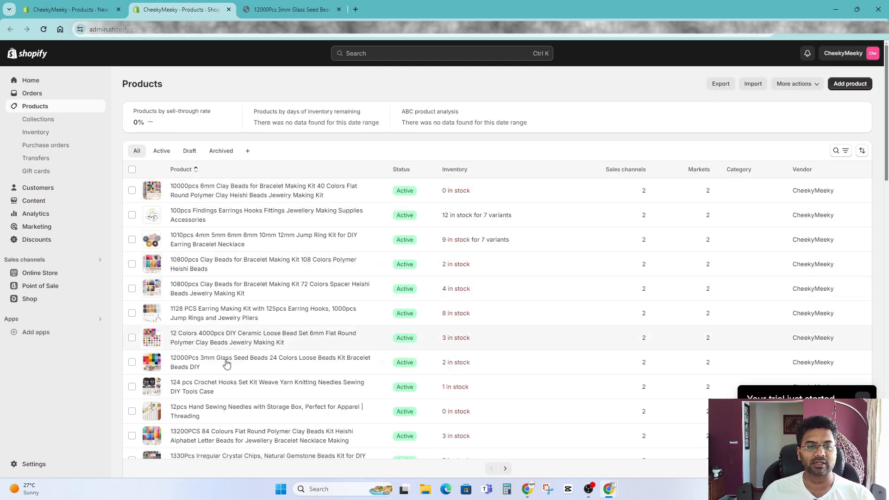
pyautogui.rightClick(267, 361)
pyautogui.click(291, 233)
pyautogui.moveTo(288, 10); pyautogui.dragTo(71, 4)
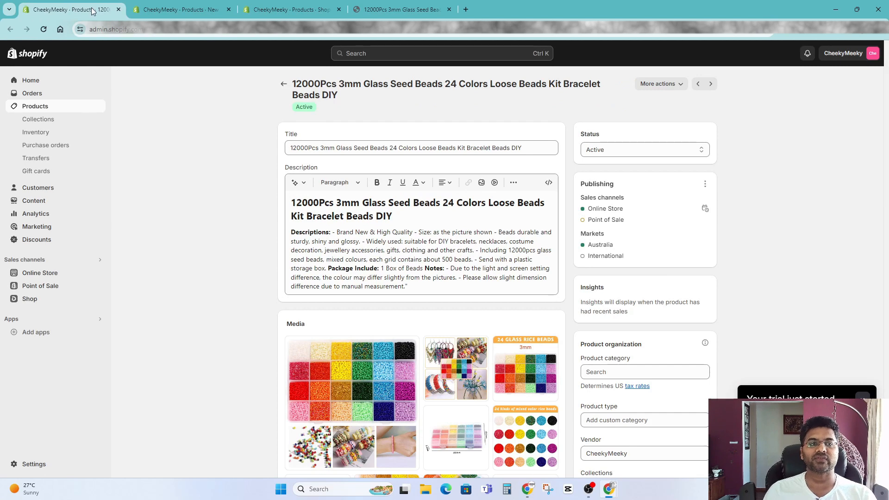
# Step: Copy the existing seed bead product's full title into the Title field of the new product
pyautogui.click(427, 148)
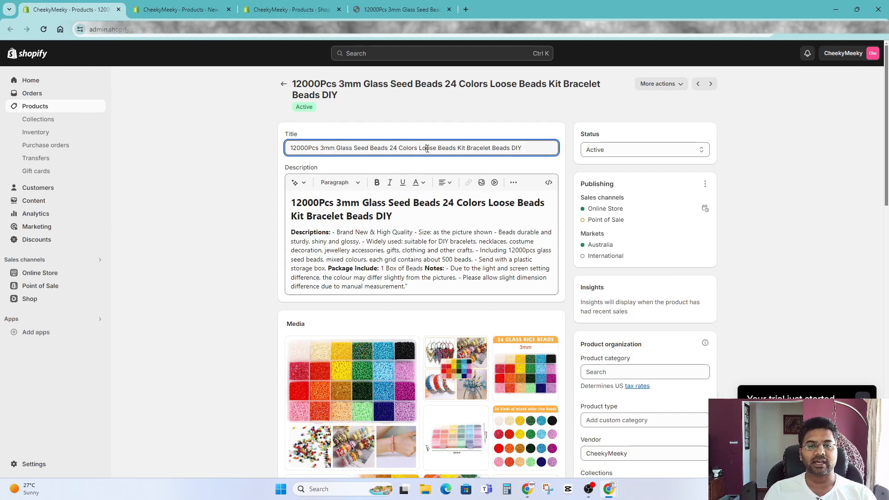
pyautogui.hotkey('ctrl', 'a')
pyautogui.hotkey('ctrl', 'c')
pyautogui.click(182, 9)
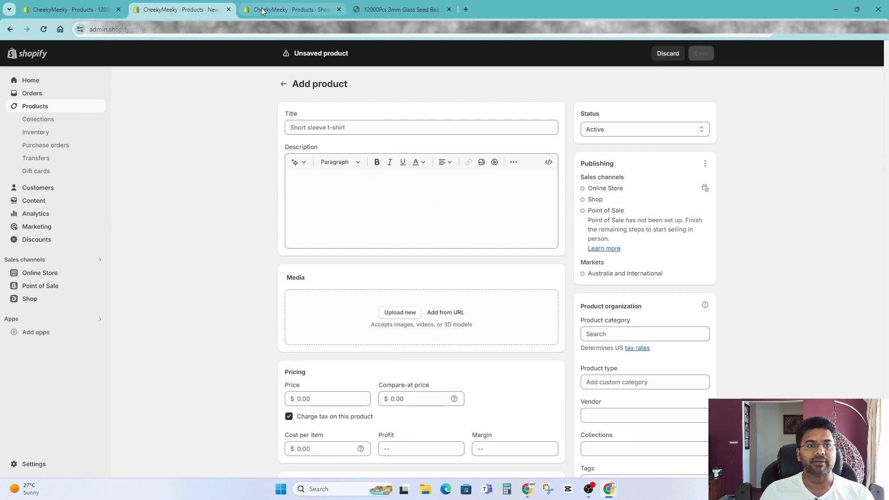
pyautogui.click(350, 127)
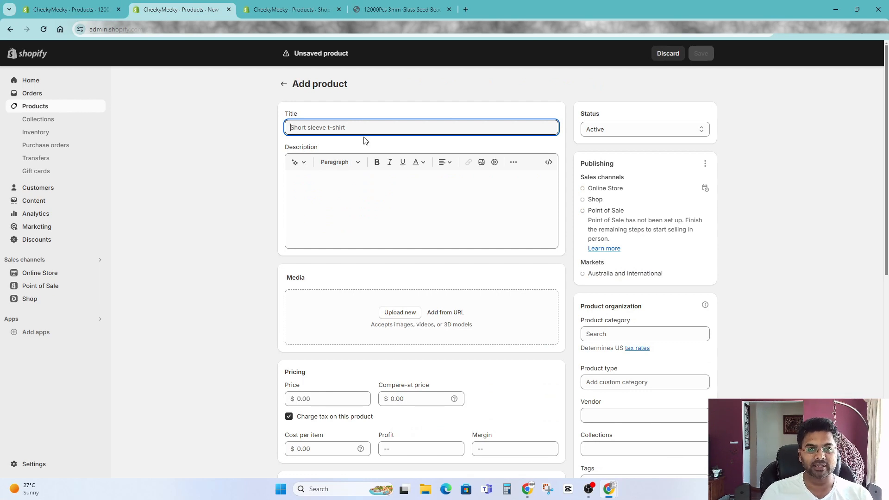
pyautogui.hotkey('ctrl', 'v')
# Step: Change the piece count at the start of the new product's title to 36000Pcs
pyautogui.press('Home')
pyautogui.press('Delete')
pyautogui.press('Delete')
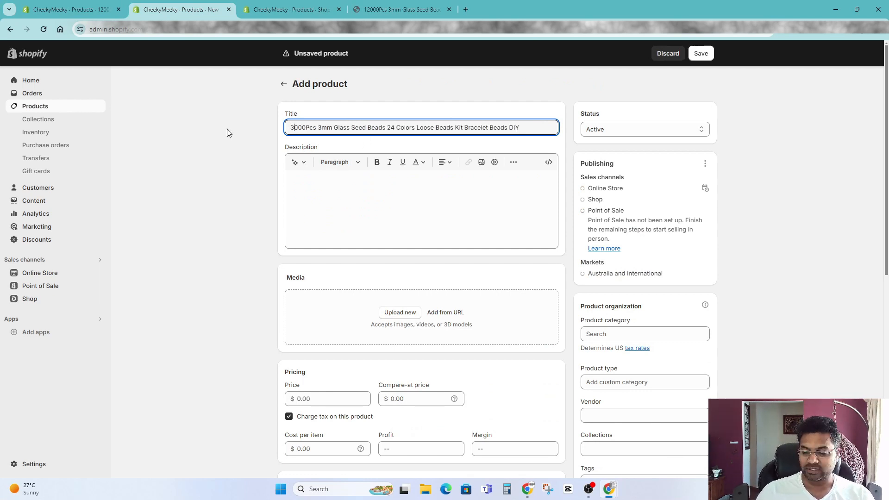
pyautogui.write('36')
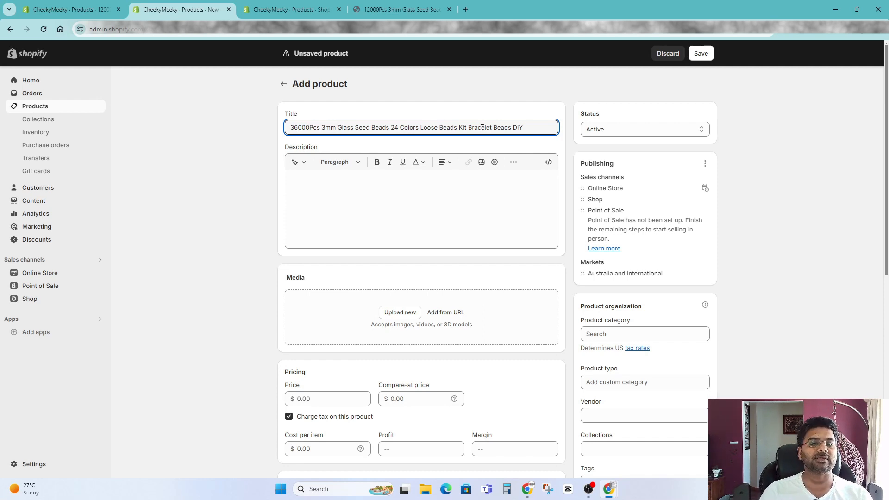
# Step: Upload today's ten numbered bead images from the Downloads folder to the new product's media
pyautogui.click(399, 313)
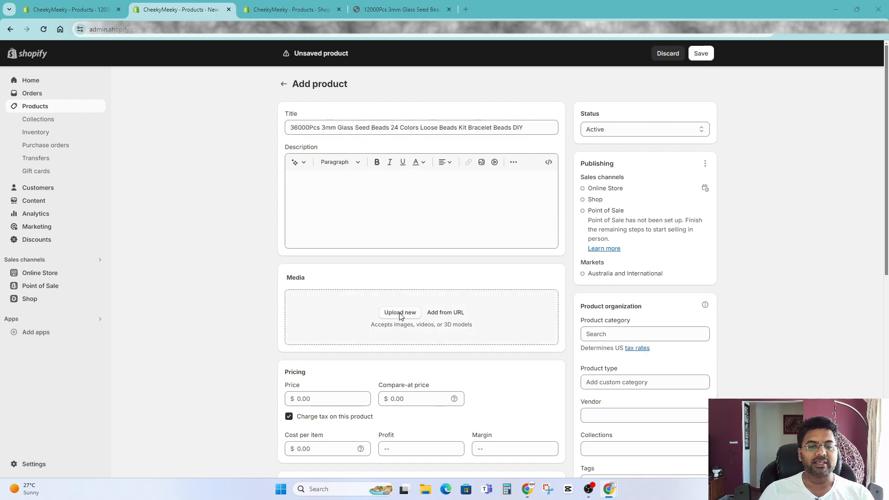
pyautogui.click(30, 140)
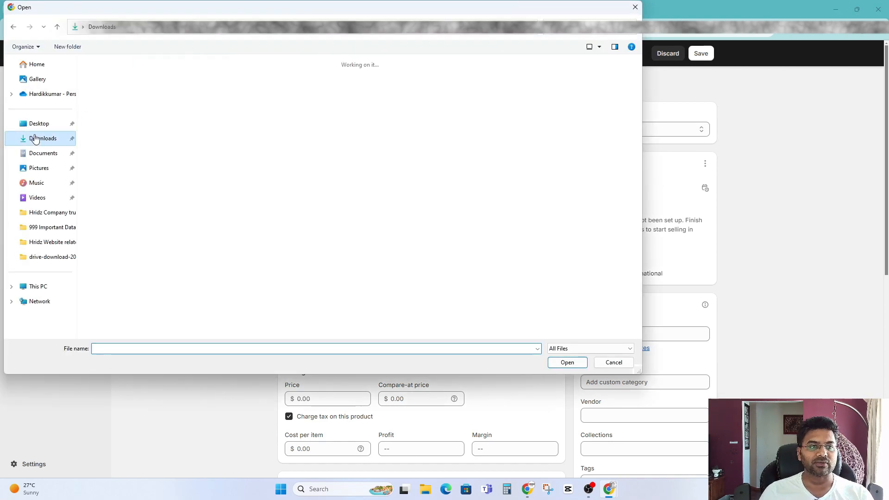
pyautogui.moveTo(600, 86); pyautogui.dragTo(108, 120)
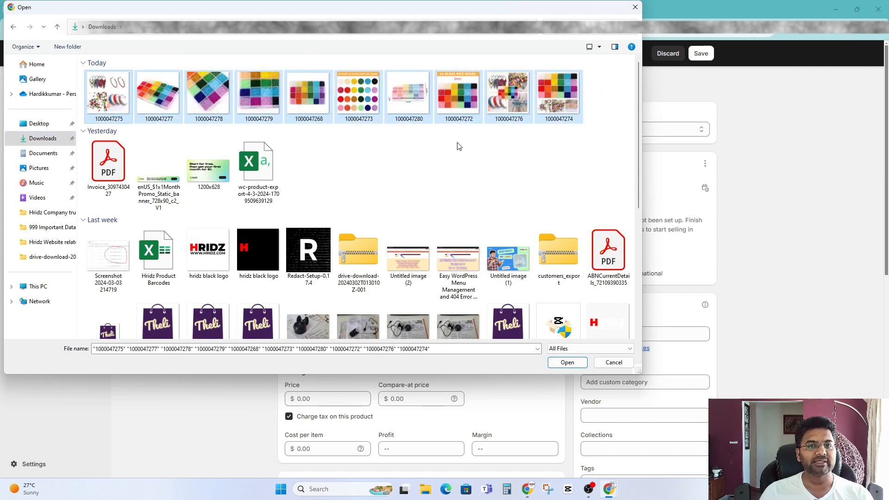
pyautogui.click(566, 362)
pyautogui.scroll(-2, 570, 368)
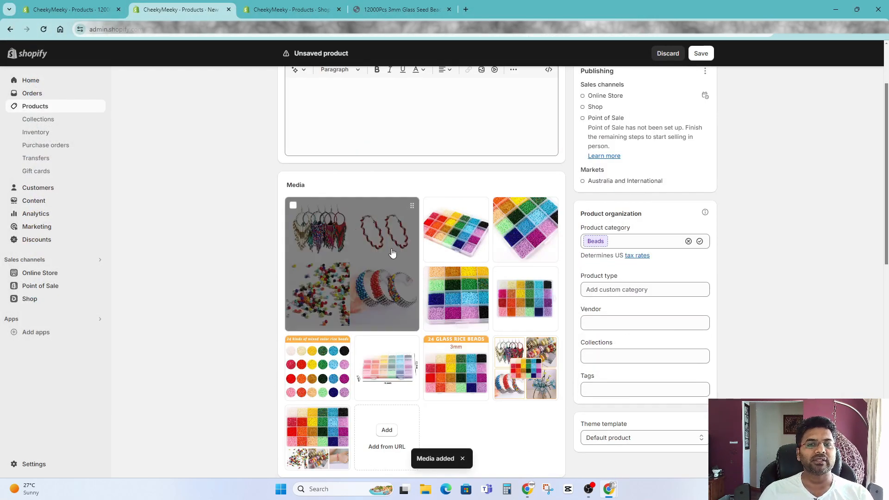
# Step: Select all ten uploaded media files of the new product and delete them
pyautogui.click(293, 205)
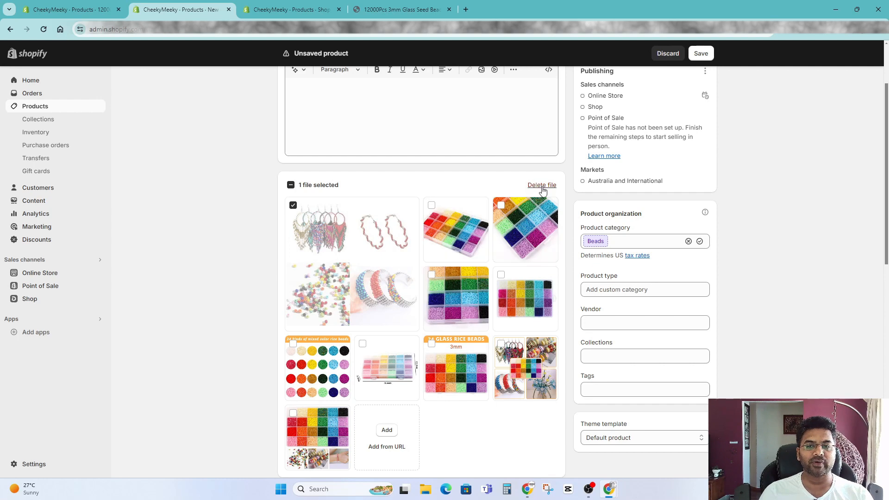
pyautogui.click(290, 185)
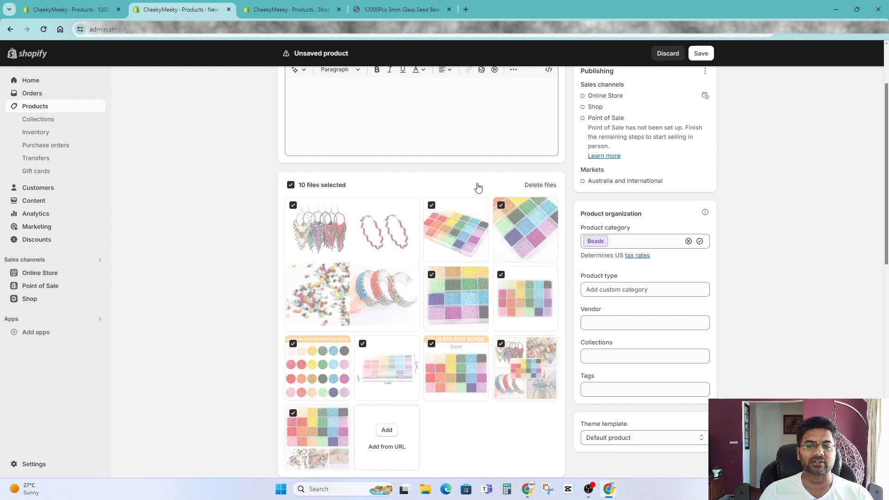
pyautogui.click(540, 185)
pyautogui.click(573, 287)
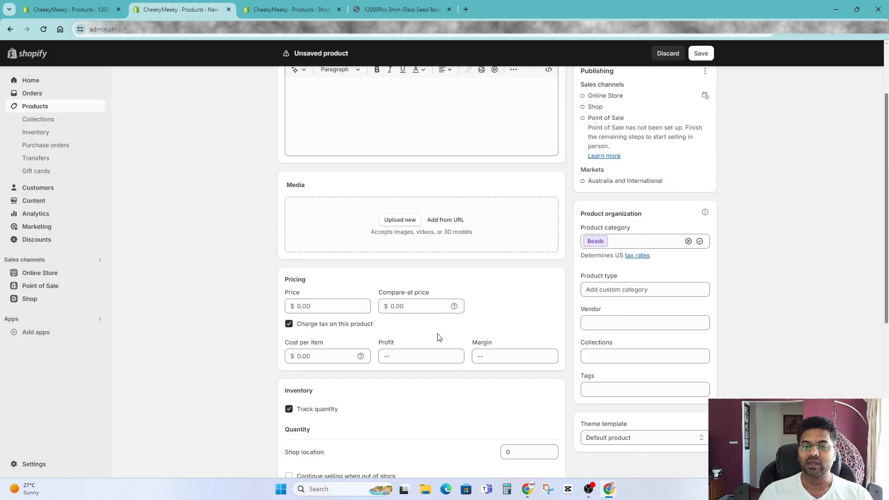
# Step: Copy the full title of the new product, starting with 36000Pcs
pyautogui.scroll(2, 393, 186)
pyautogui.click(395, 127)
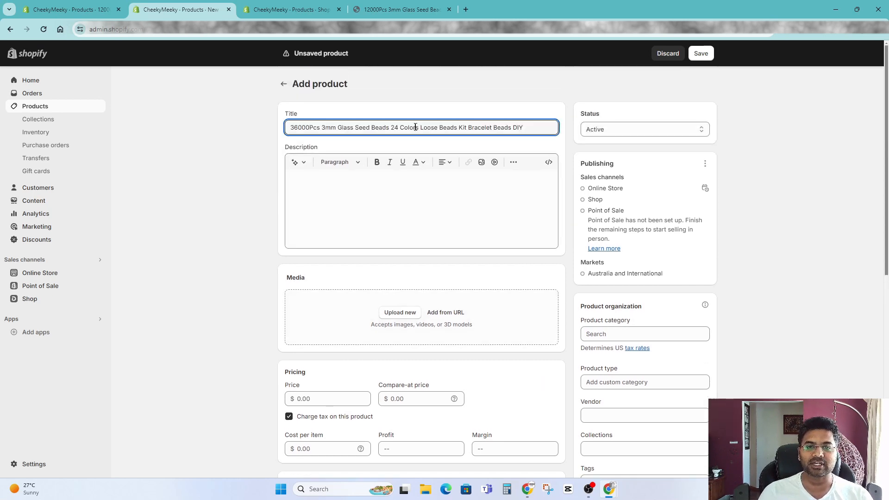
pyautogui.hotkey('ctrl', 'a')
pyautogui.hotkey('ctrl', 'c')
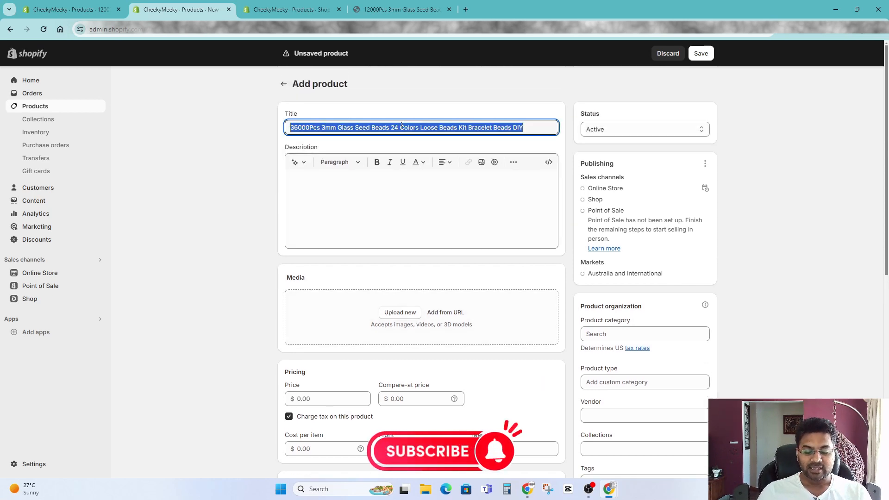
# Step: In File Explorer, batch rename today's ten bead images in Downloads with the copied product title, then close the window
pyautogui.click(428, 491)
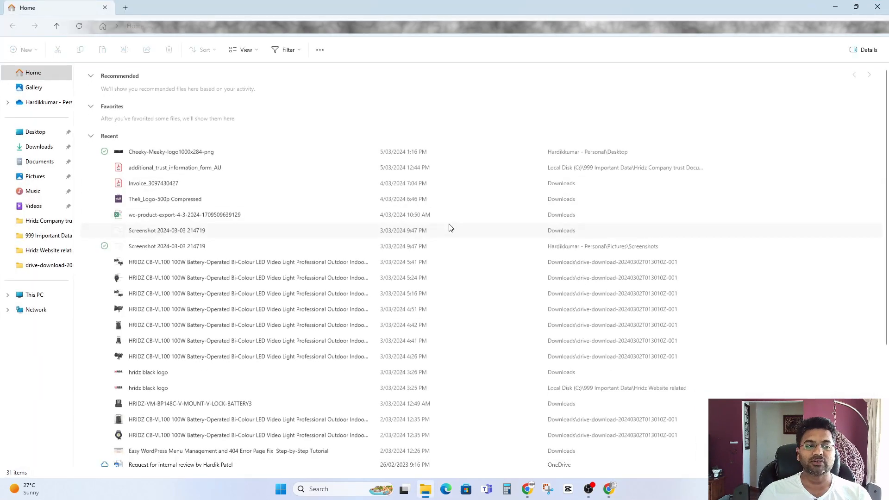
pyautogui.click(46, 148)
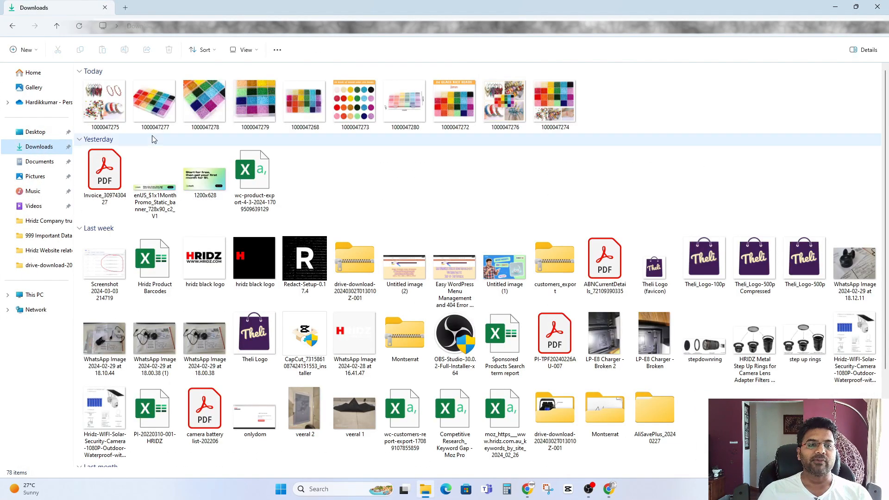
pyautogui.moveTo(633, 109); pyautogui.dragTo(93, 118)
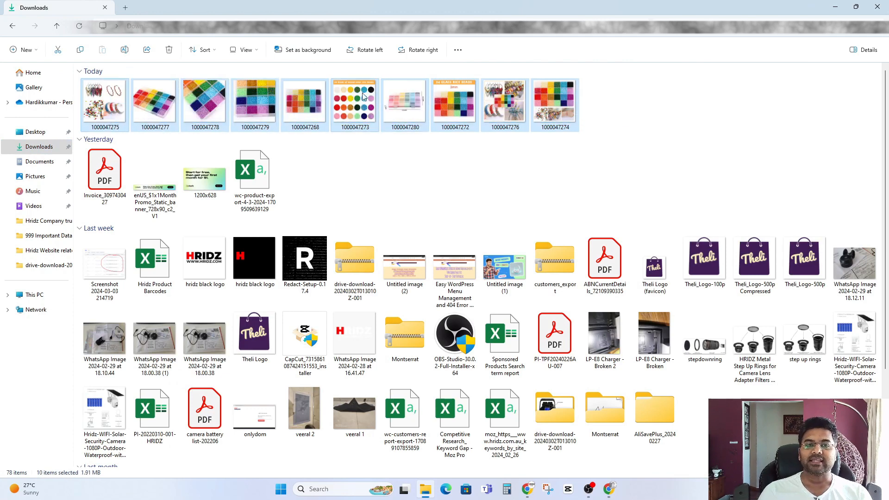
pyautogui.rightClick(393, 96)
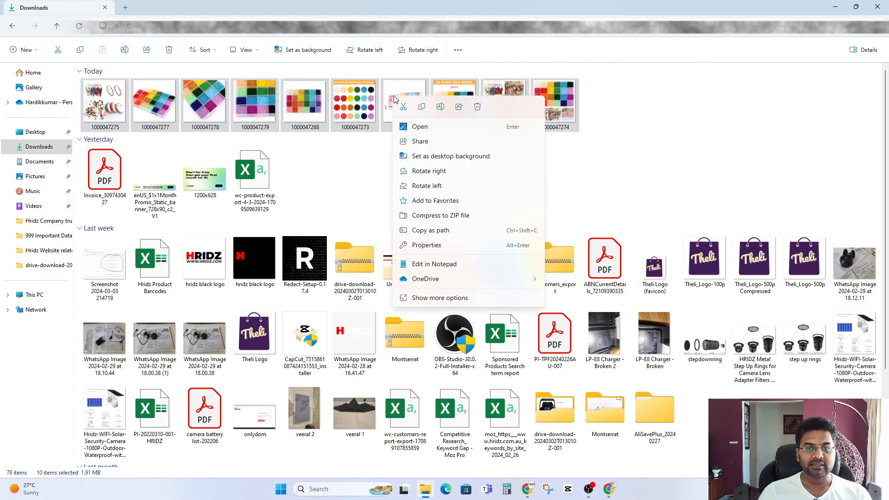
pyautogui.click(440, 108)
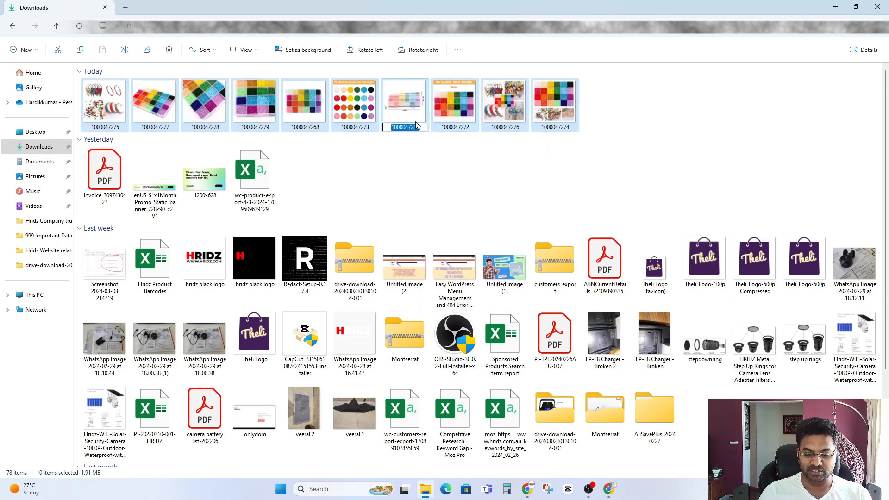
pyautogui.hotkey('ctrl', 'v')
pyautogui.press('Return')
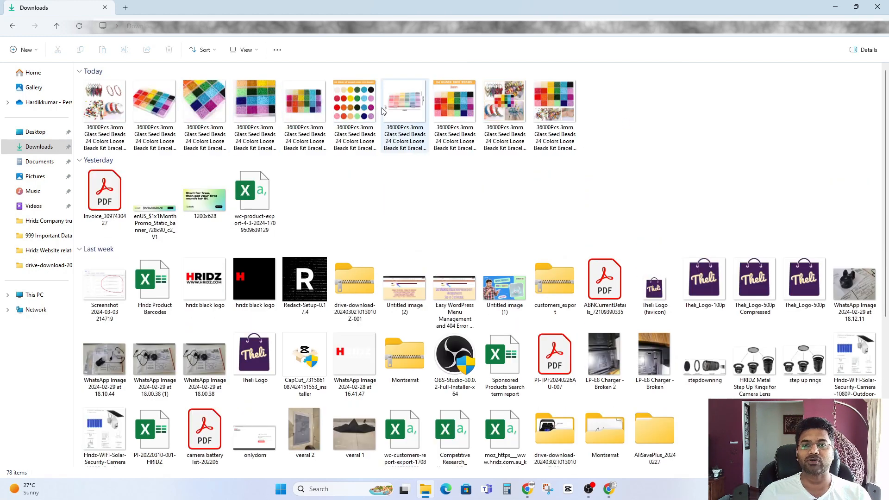
pyautogui.moveTo(609, 93); pyautogui.dragTo(82, 108)
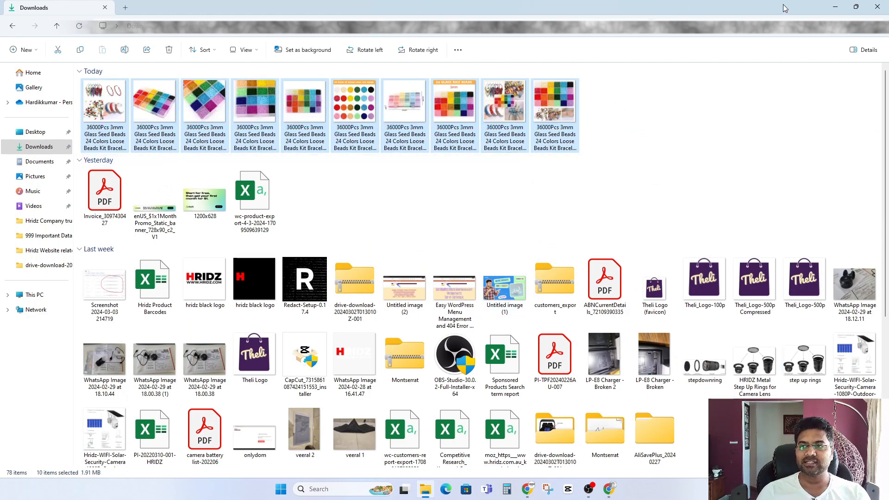
pyautogui.click(878, 7)
# Step: Upload the ten renamed 36000Pcs bead images from Downloads to the new product's media
pyautogui.click(400, 312)
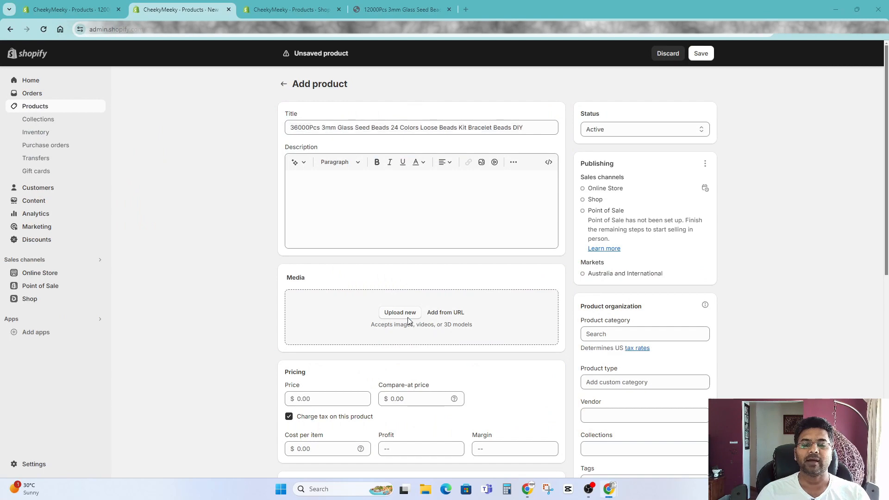
pyautogui.moveTo(611, 88); pyautogui.dragTo(79, 127)
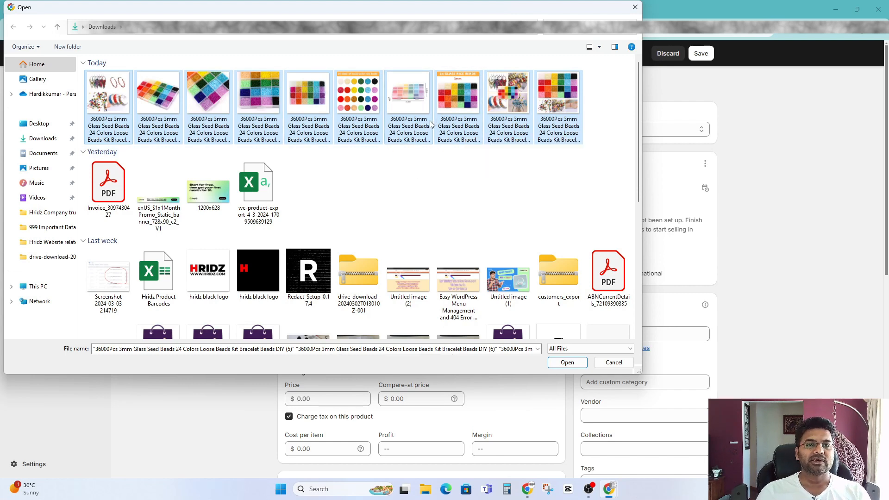
pyautogui.press('Return')
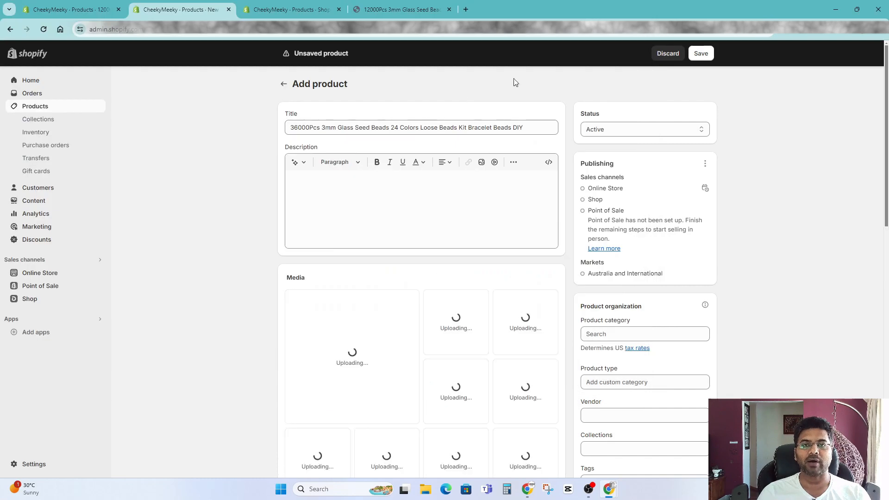
# Step: Copy the HTML source of the description from the existing 12000Pcs glass seed beads product
pyautogui.click(389, 175)
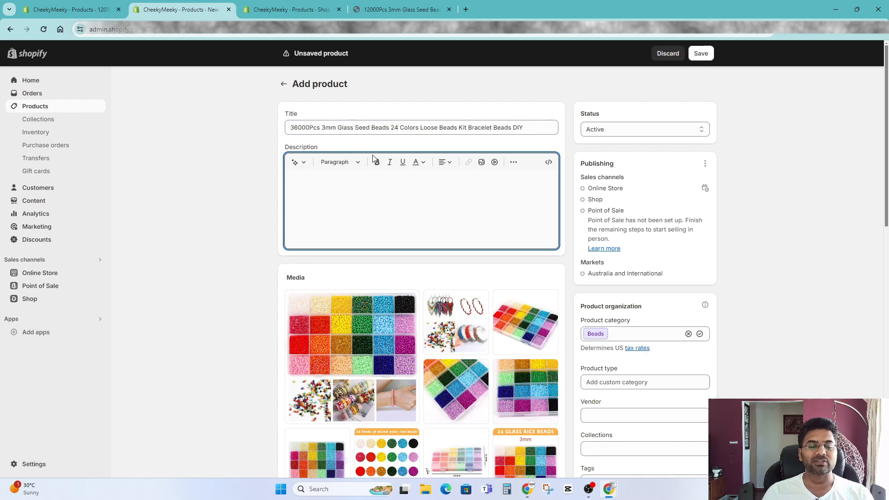
pyautogui.click(88, 10)
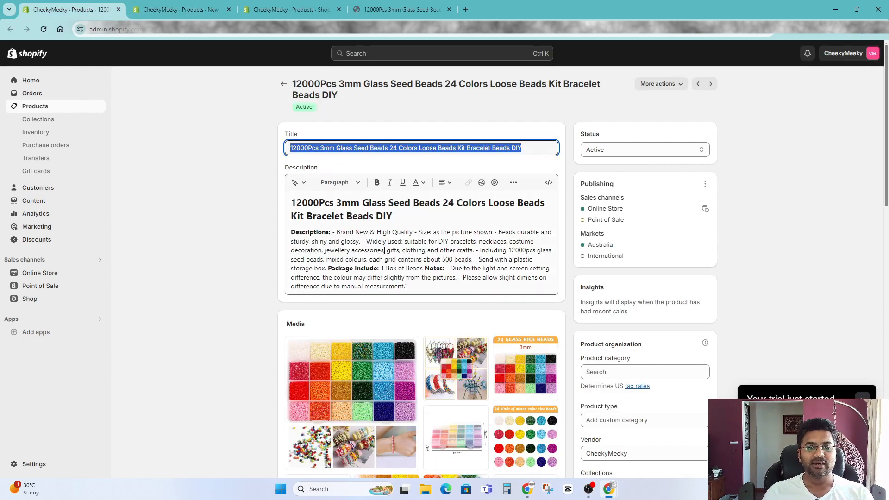
pyautogui.click(383, 250)
pyautogui.moveTo(433, 288); pyautogui.dragTo(272, 189)
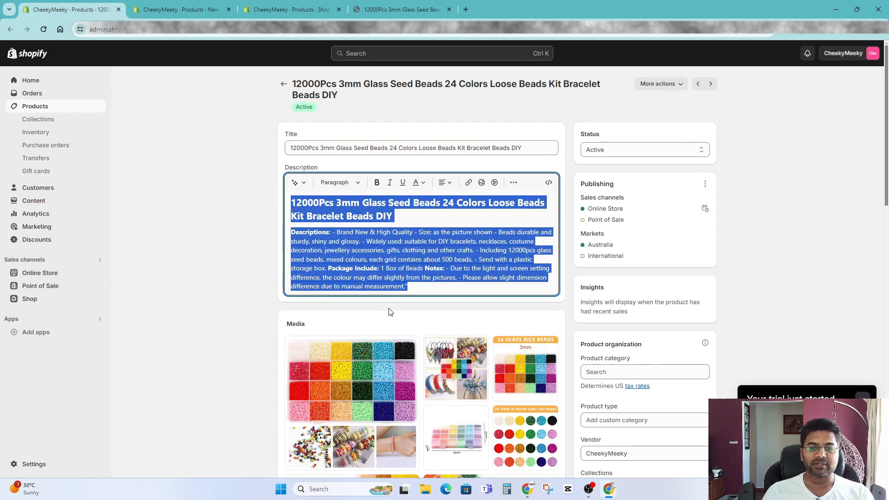
pyautogui.click(378, 251)
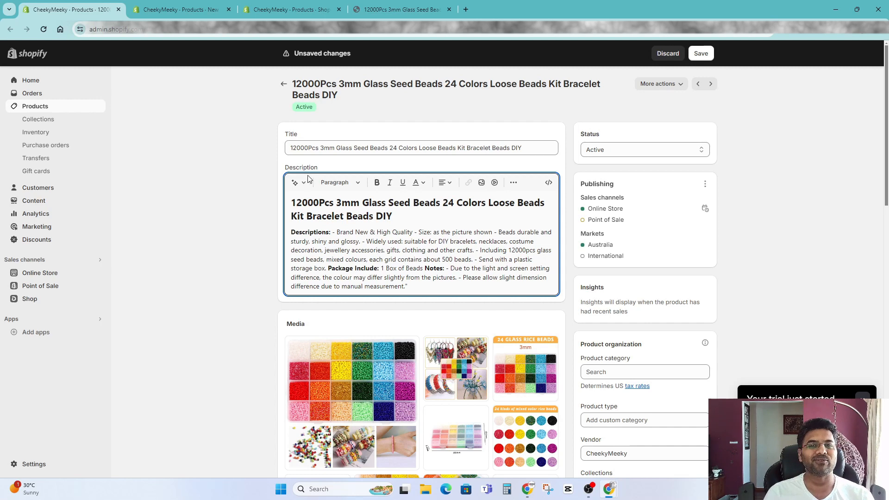
# Step: Open ChatGPT in a new browser tab and paste the copied HTML description into the message field
pyautogui.click(465, 9)
pyautogui.write('ch')
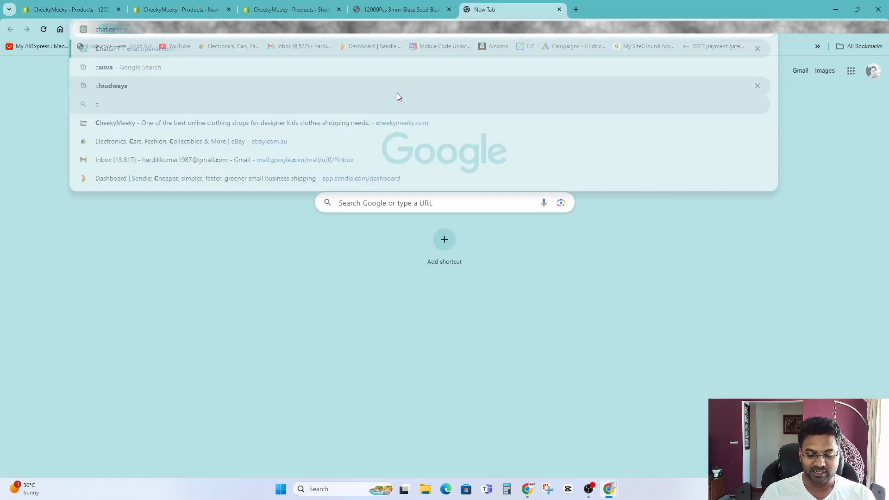
pyautogui.press('Return')
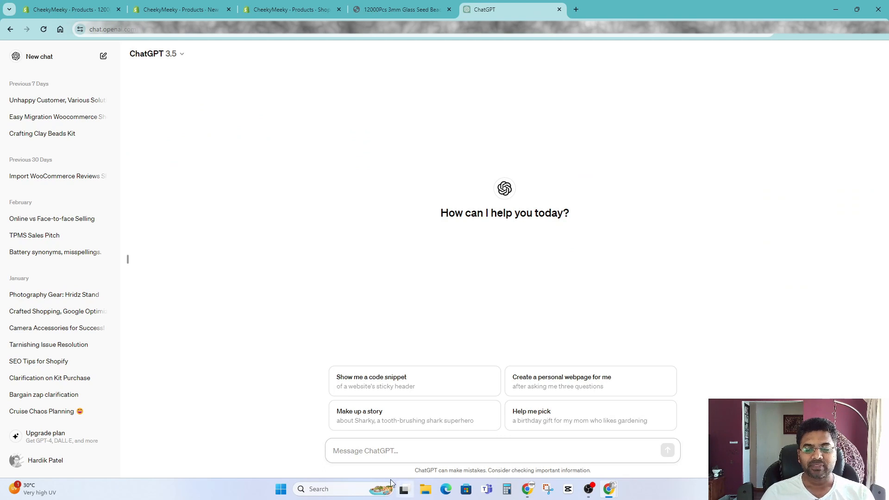
pyautogui.write('<h2>12000Pcs 3mm Glass Seed Beads 24 Colors Loose Beads Kit Bracelet Beads DIY</h2> <strong>Descriptions:</strong> - Brand New &amp; High Quality - Size: as the picture shown - Beads durable and sturdy, shiny and glossy. - Widely used: suitable for DIY bracelets, necklaces, costume decoration, jewellery accessories, gifts, clothing and other crafts. - Including 12000pcs glass seed beads, mixed colours, each grid contains about 500 beads. - Send with a plastic storage box. <strong>Package Include:</strong> 1 Box of Beads <strong>Notes:</strong> - Due to the light and screen setting difference, the colour may differ slightly from the pictures. - Please allow slight dimension difference due to manual measurement."')
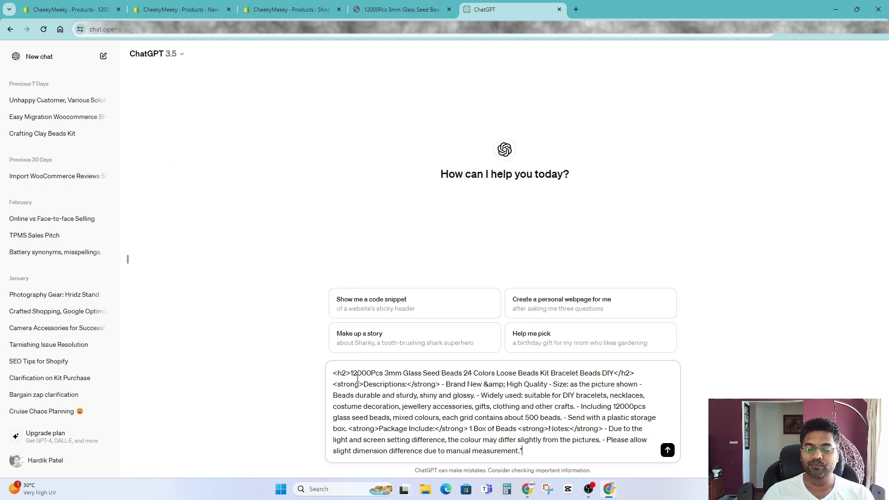
# Step: Change the bead count to 36000 in both the heading and the "Including" line of the pasted description
pyautogui.write('36')
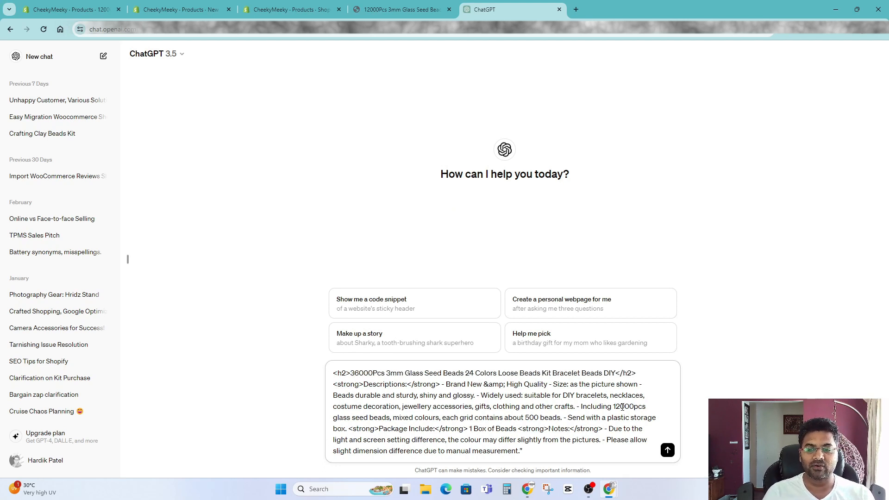
pyautogui.moveTo(620, 407); pyautogui.dragTo(614, 407)
pyautogui.write('36')
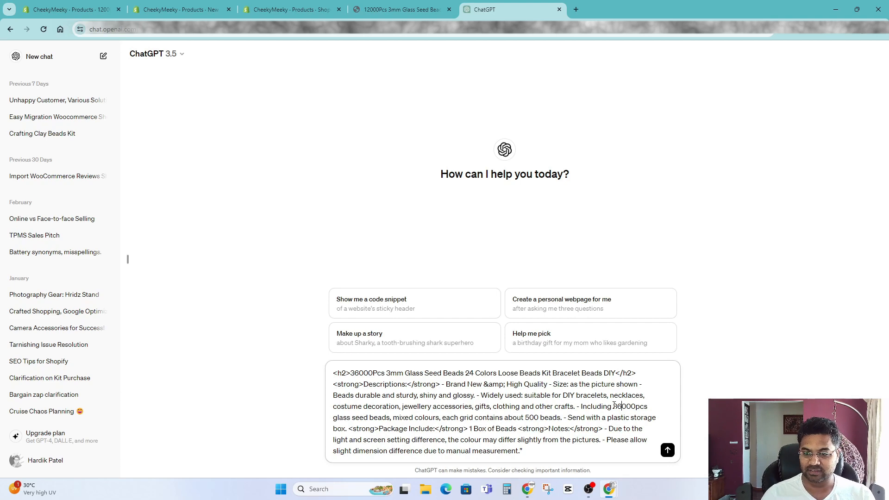
pyautogui.hotkey('ctrl', 'a')
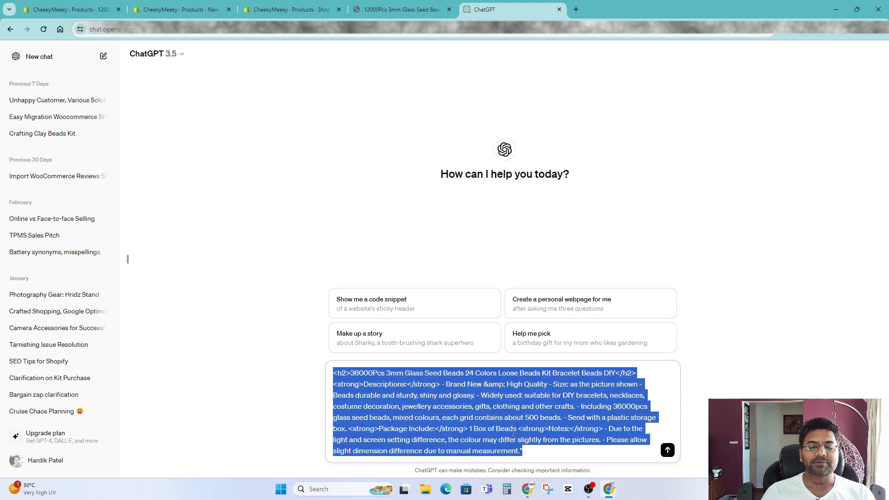
# Step: Above the pasted description, ask for a keyword-rich, SEO-friendly, easy-to-read rewrite that converts customers into buying quickly, and send the prompt
pyautogui.click(399, 387)
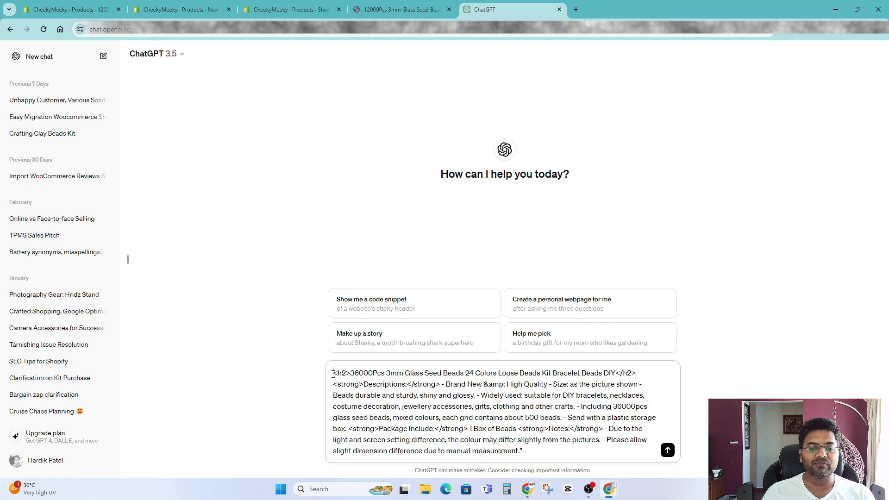
pyautogui.hotkey('shift', 'Return')
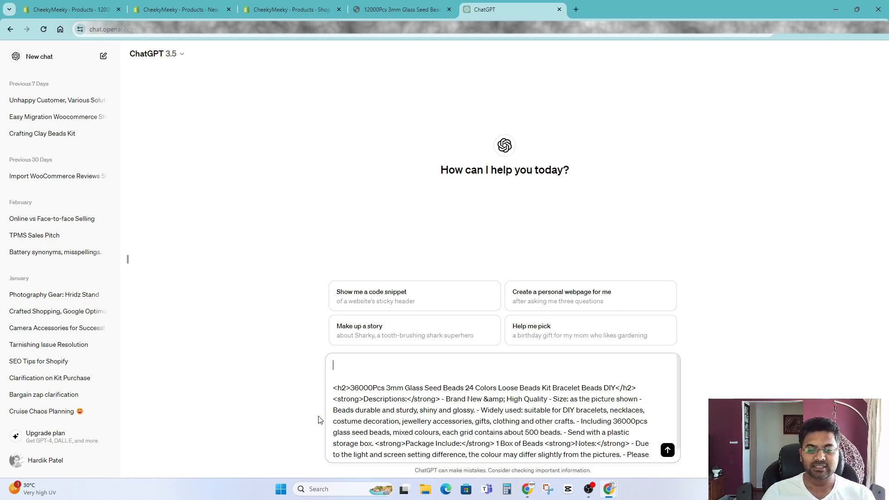
pyautogui.write('Please ')
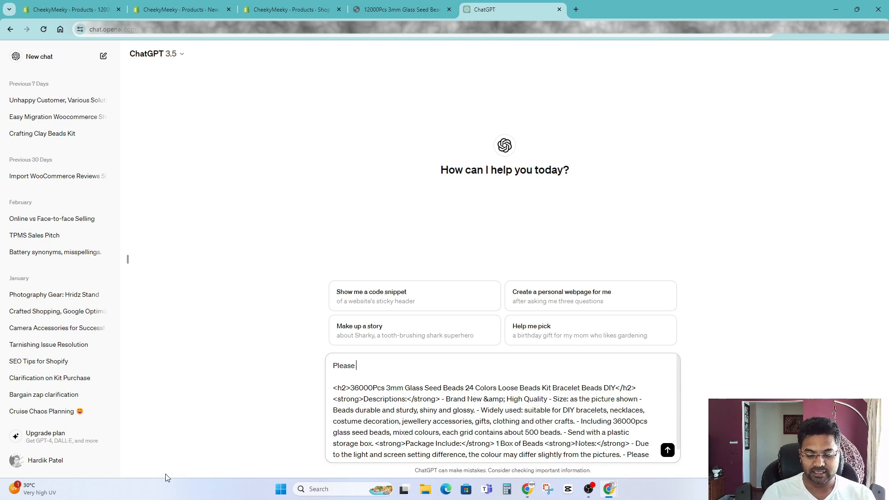
pyautogui.write('re-write this product description to keywords rich and SEO friendly as well as most easy top read by the custome')
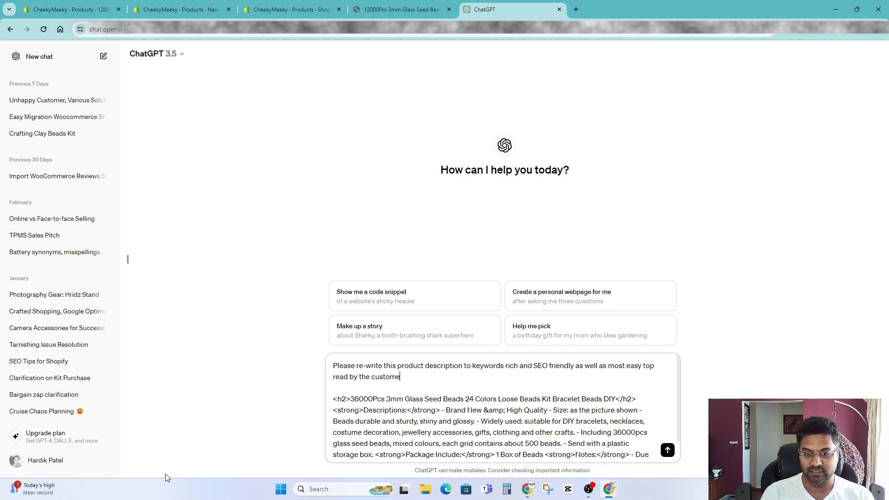
pyautogui.write('r who visit this product page. Also, make it more converting so ')
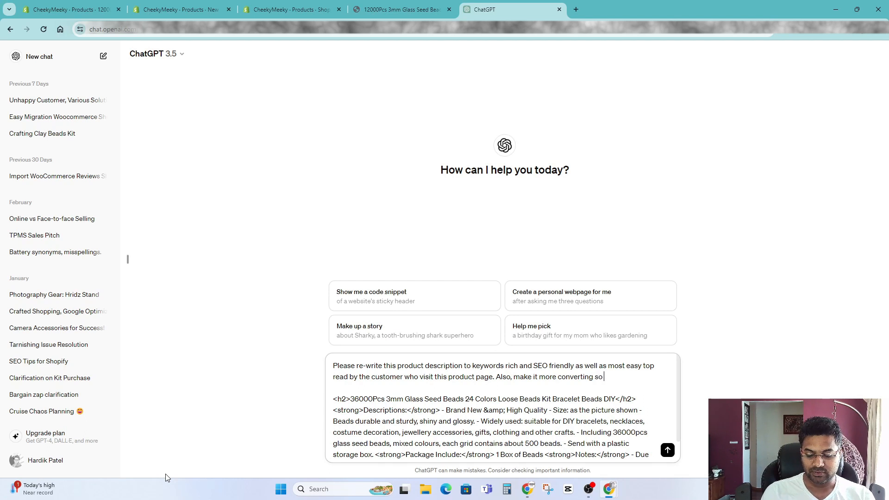
pyautogui.write('customer purchas')
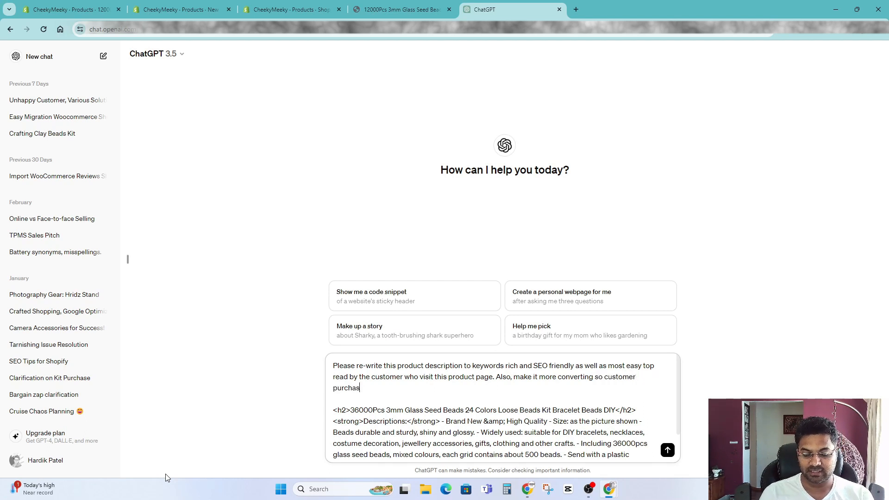
pyautogui.write('e this item')
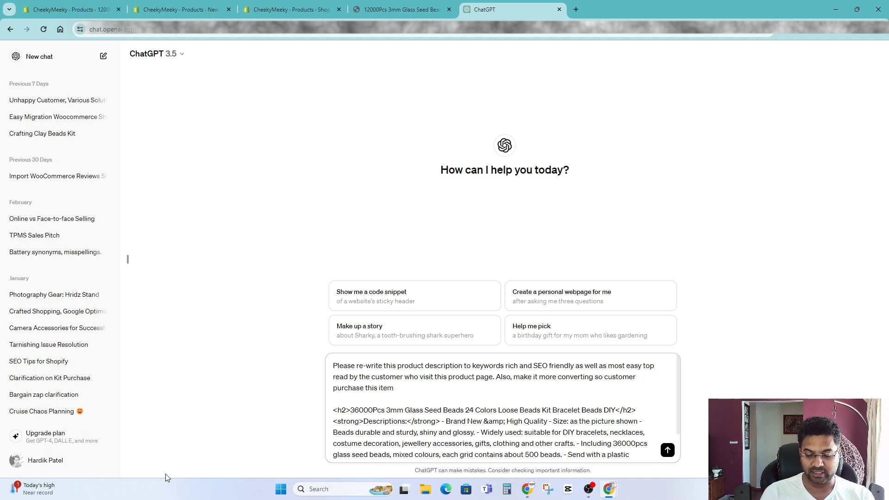
pyautogui.write(' quickly.')
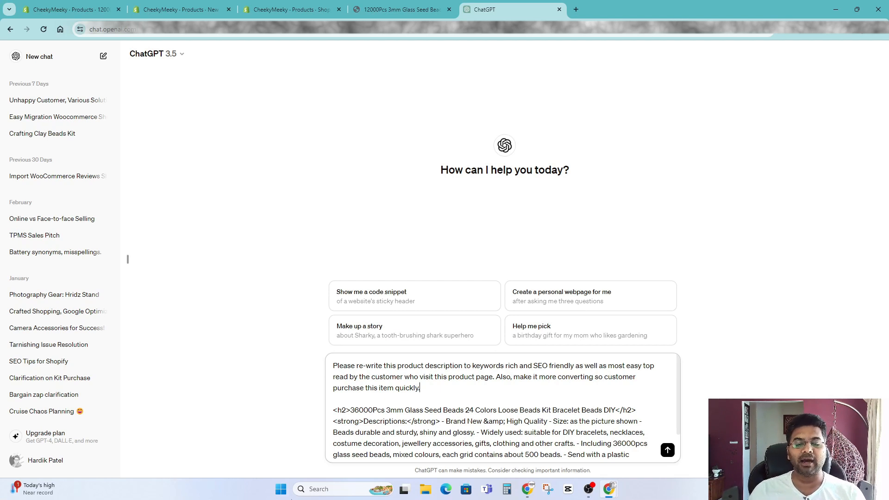
pyautogui.scroll(-2, 477, 381)
pyautogui.scroll(2, 429, 397)
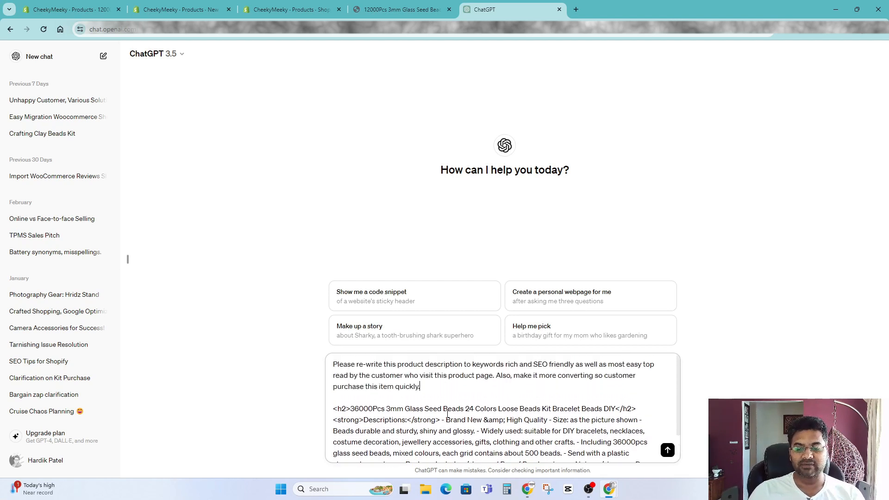
pyautogui.scroll(-2, 463, 394)
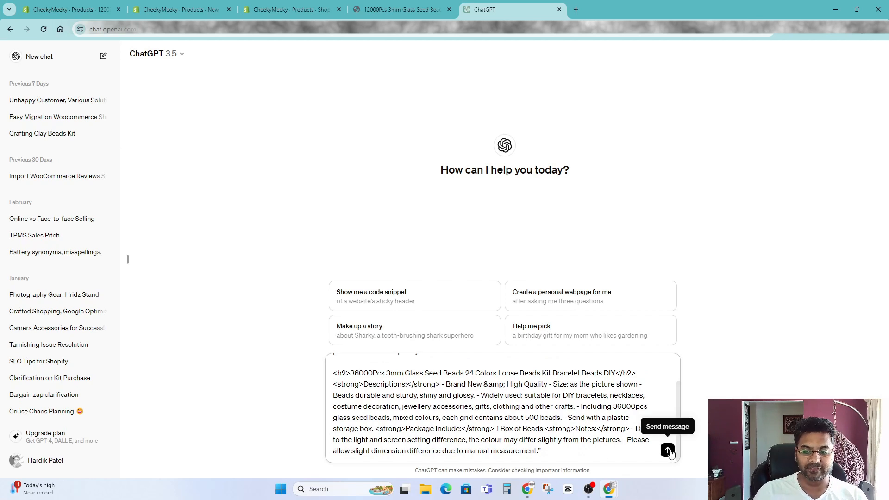
pyautogui.click(667, 450)
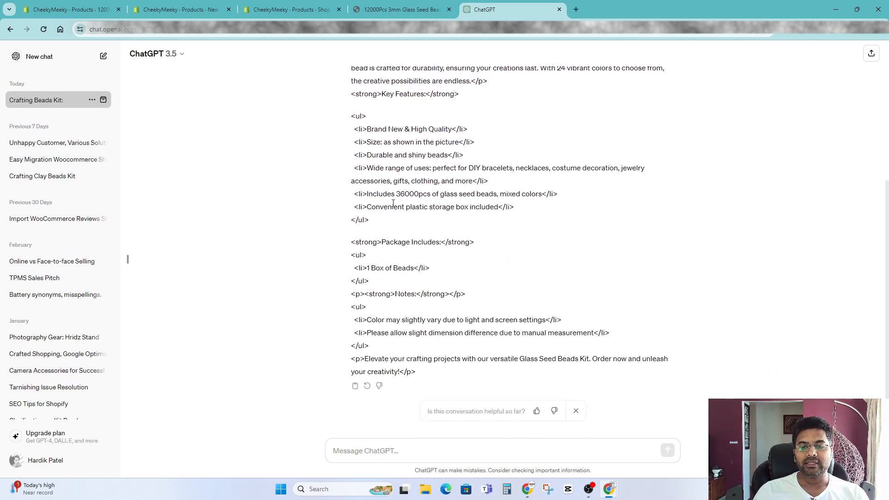
# Step: Read through ChatGPT's rewritten description and compare its HTML tags, such as <h2>, with those in the prompt
pyautogui.scroll(4, 479, 179)
pyautogui.scroll(-4, 430, 210)
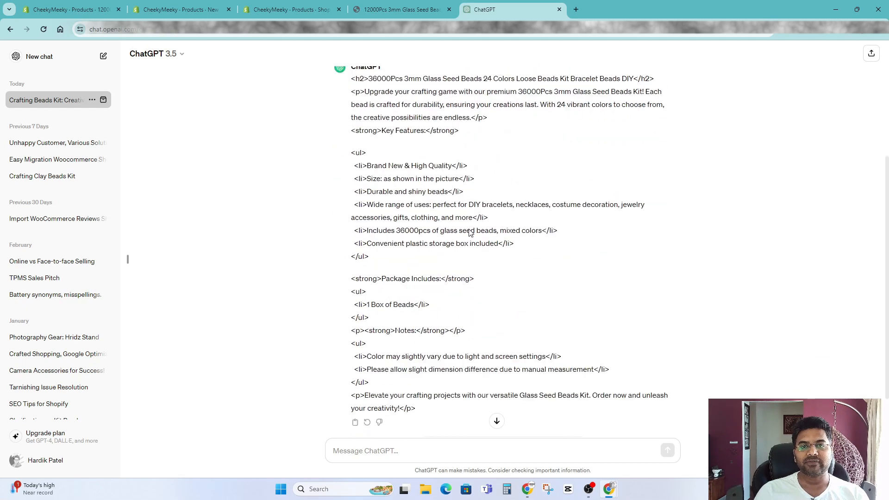
pyautogui.scroll(2, 440, 184)
pyautogui.scroll(-2, 440, 184)
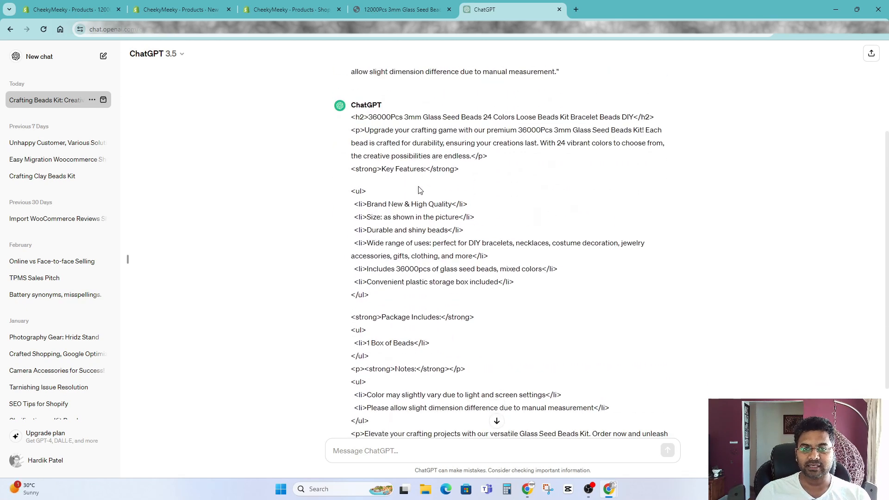
pyautogui.scroll(2, 418, 239)
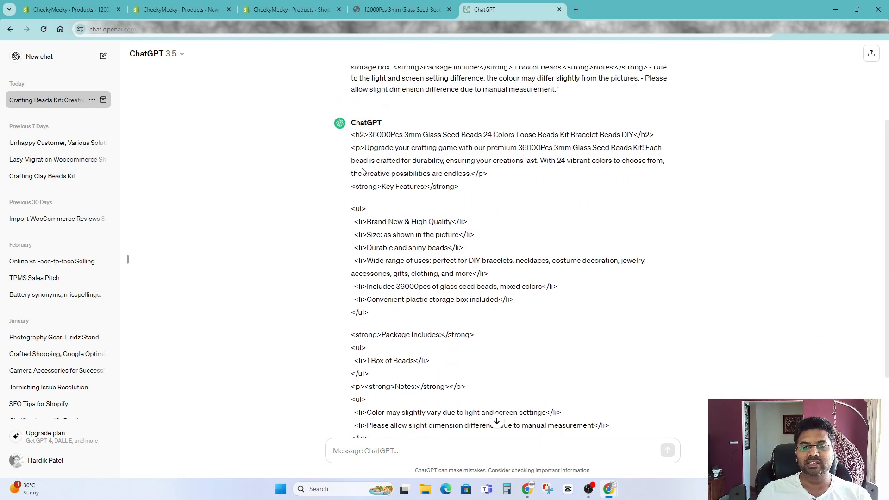
pyautogui.moveTo(350, 134); pyautogui.dragTo(370, 134)
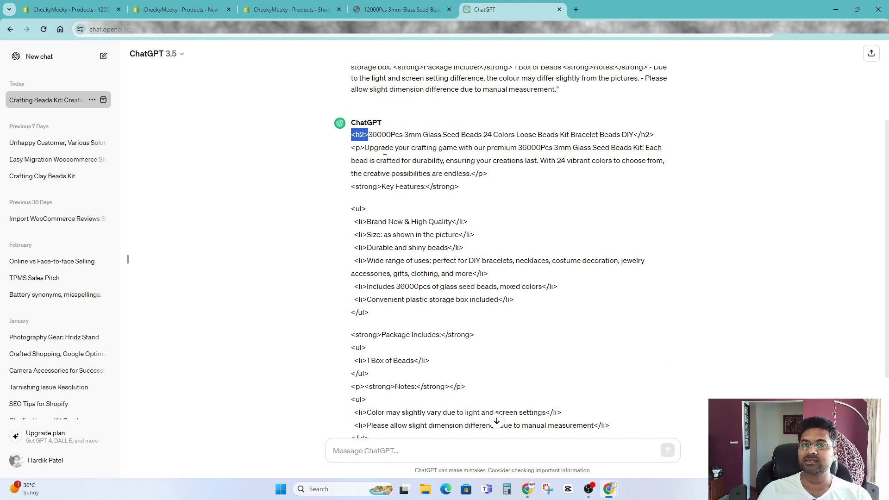
pyautogui.click(392, 164)
pyautogui.scroll(3, 362, 137)
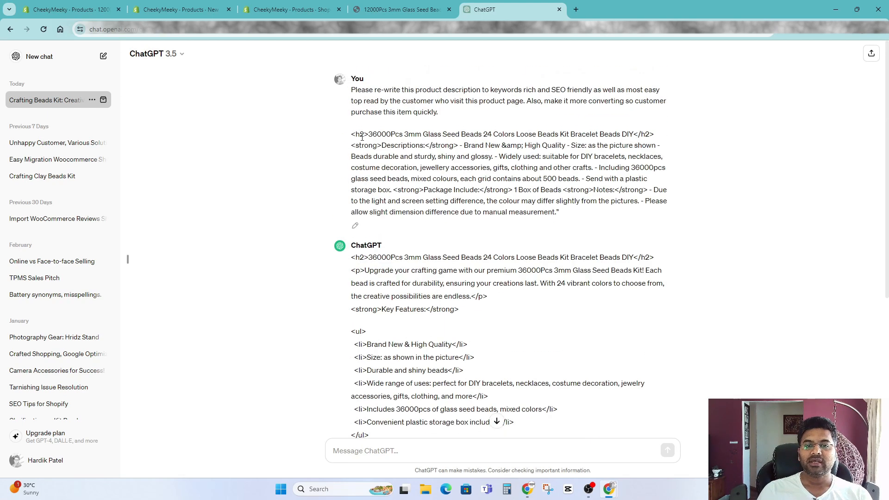
pyautogui.moveTo(367, 135); pyautogui.dragTo(345, 80)
pyautogui.click(502, 185)
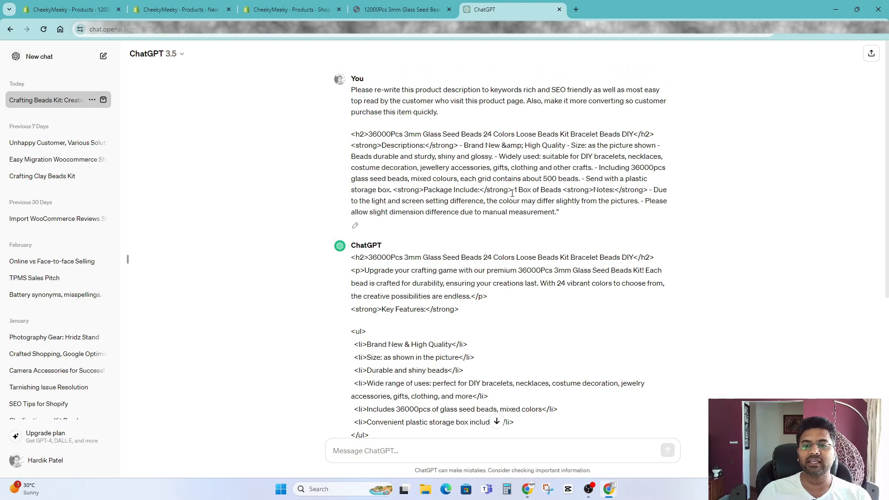
# Step: Copy ChatGPT's full reply with the rewritten HTML product description
pyautogui.scroll(-1, 416, 295)
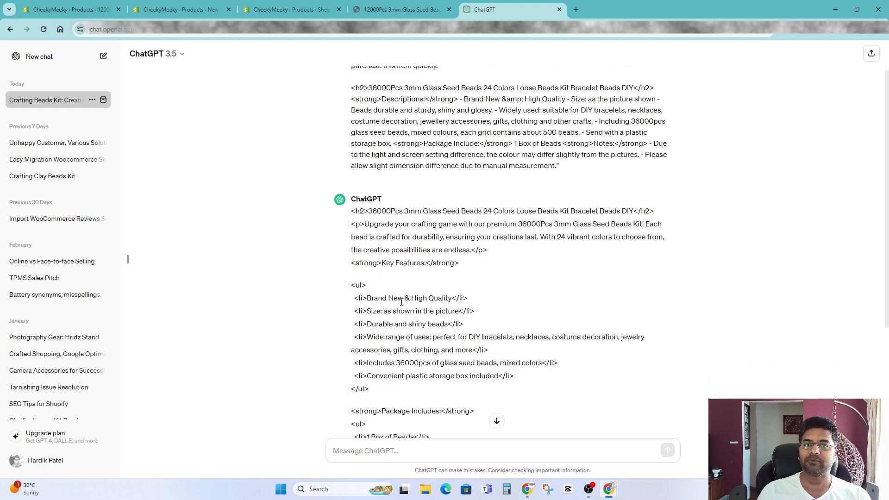
pyautogui.scroll(-3, 472, 409)
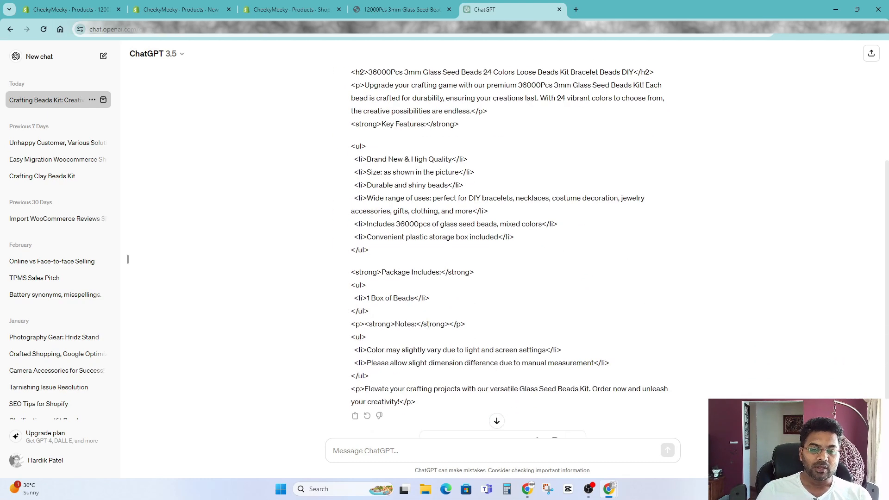
pyautogui.click(355, 416)
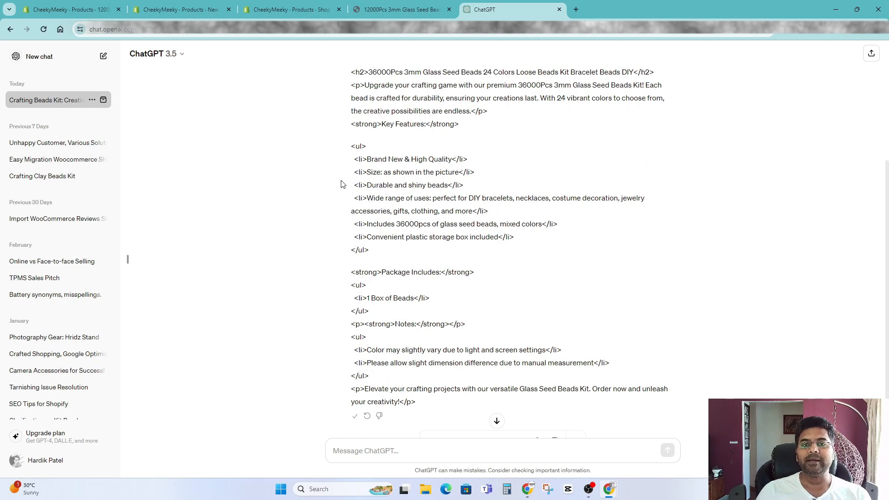
# Step: Switch to Shopify's new 36000Pcs product, paste the copied code into the description as HTML, and return to the formatted view
pyautogui.click(394, 15)
pyautogui.click(299, 11)
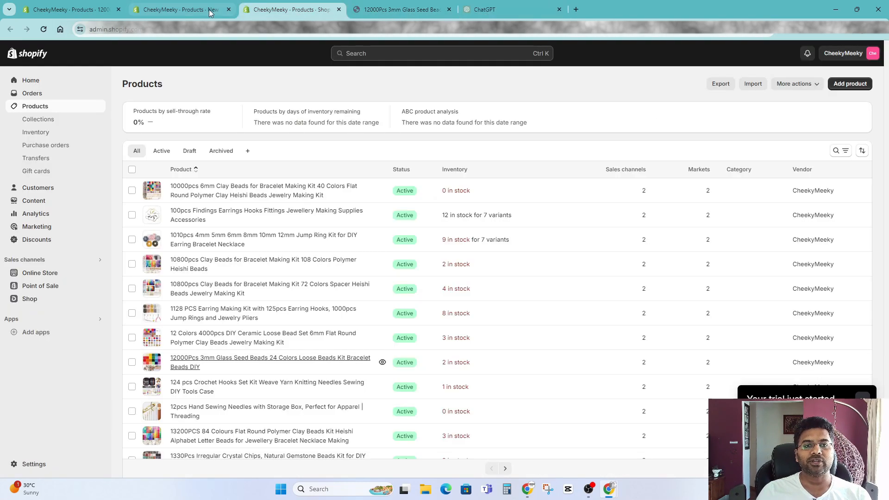
pyautogui.click(182, 9)
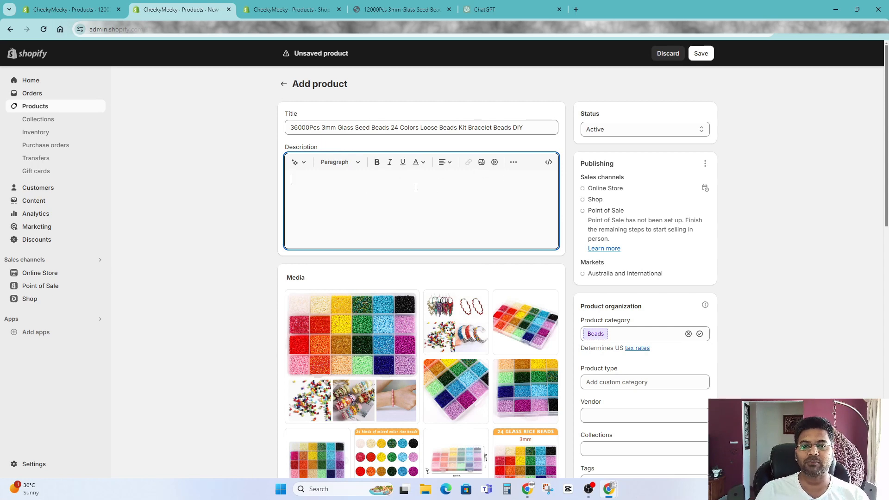
pyautogui.click(549, 163)
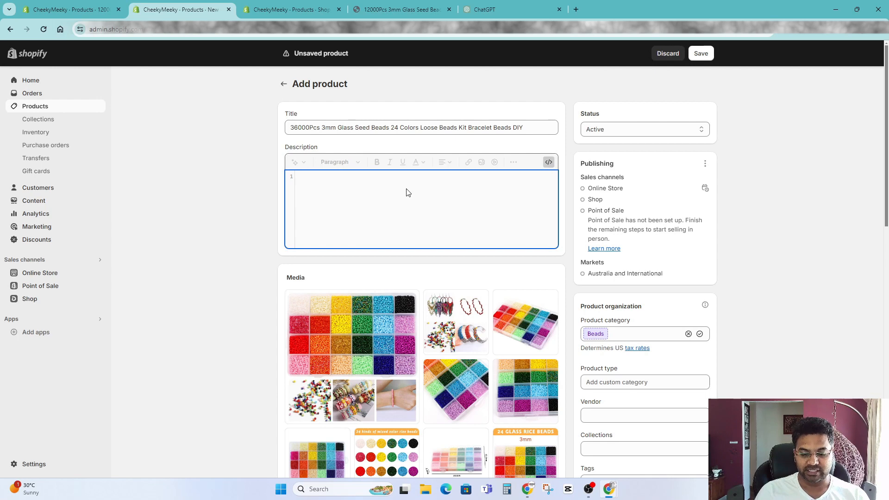
pyautogui.hotkey('ctrl', 'v')
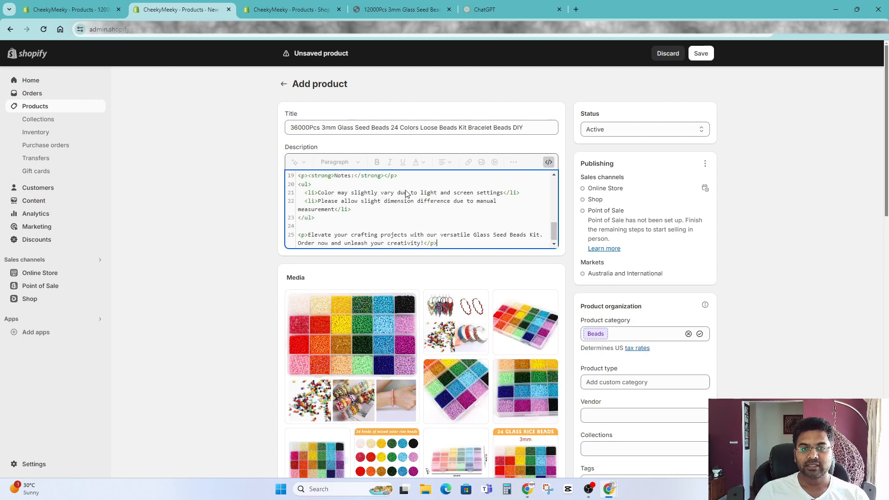
pyautogui.click(549, 163)
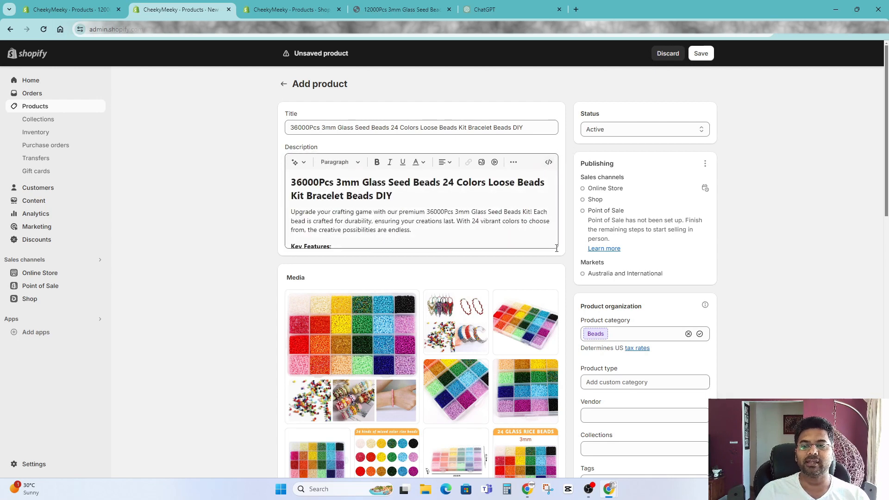
# Step: Read through the formatted product description, from its title heading down to the closing call to order
pyautogui.scroll(-2, 463, 212)
pyautogui.scroll(2, 462, 222)
pyautogui.scroll(-1, 434, 213)
pyautogui.scroll(1, 433, 211)
pyautogui.click(435, 206)
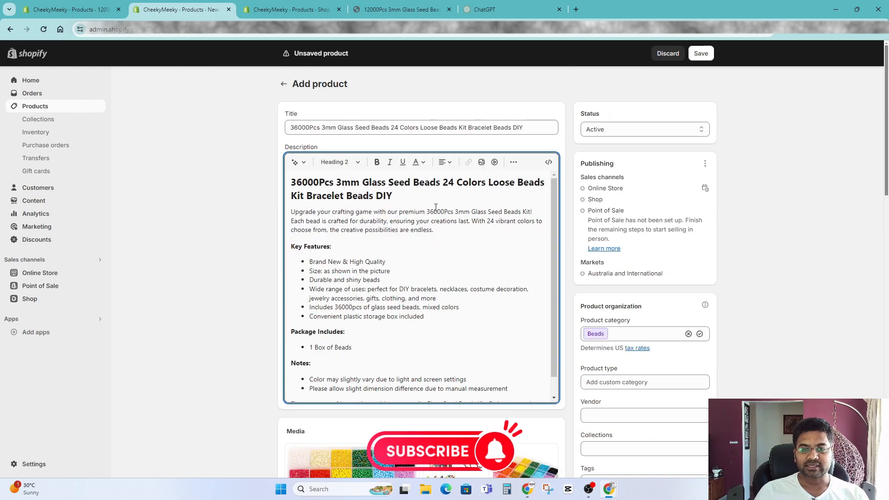
pyautogui.scroll(-1, 420, 264)
pyautogui.scroll(1, 392, 264)
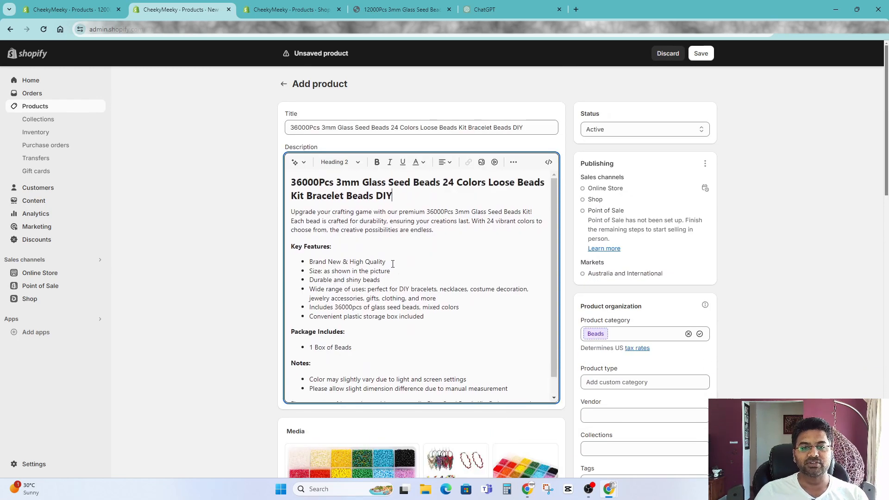
pyautogui.scroll(-1, 337, 241)
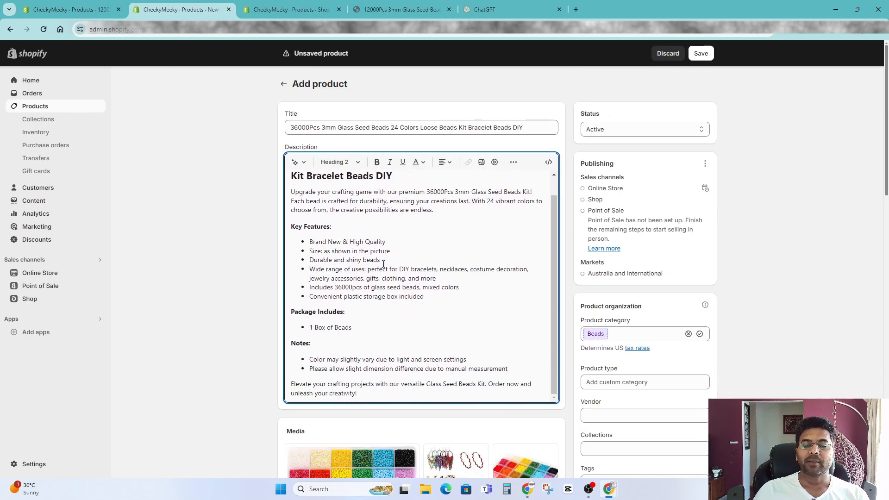
pyautogui.scroll(1, 356, 236)
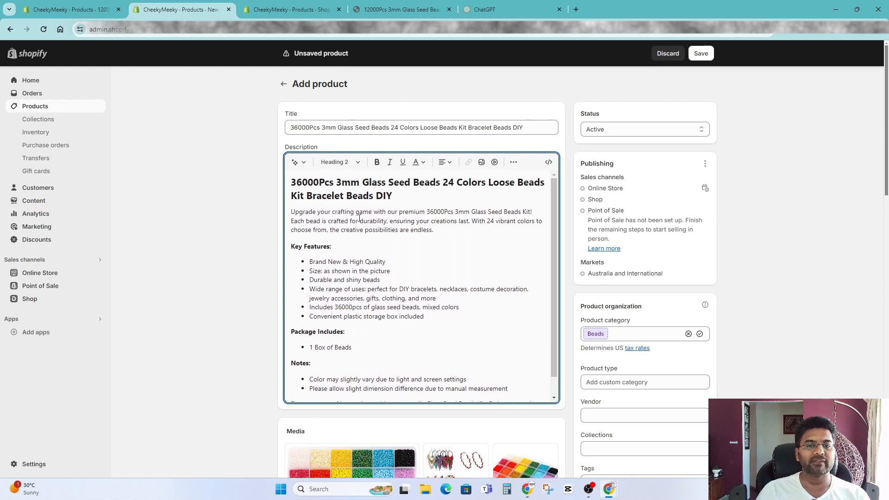
# Step: Check the text styles applied to the title, Key Features and Package Includes headings in the description
pyautogui.moveTo(403, 196); pyautogui.dragTo(287, 182)
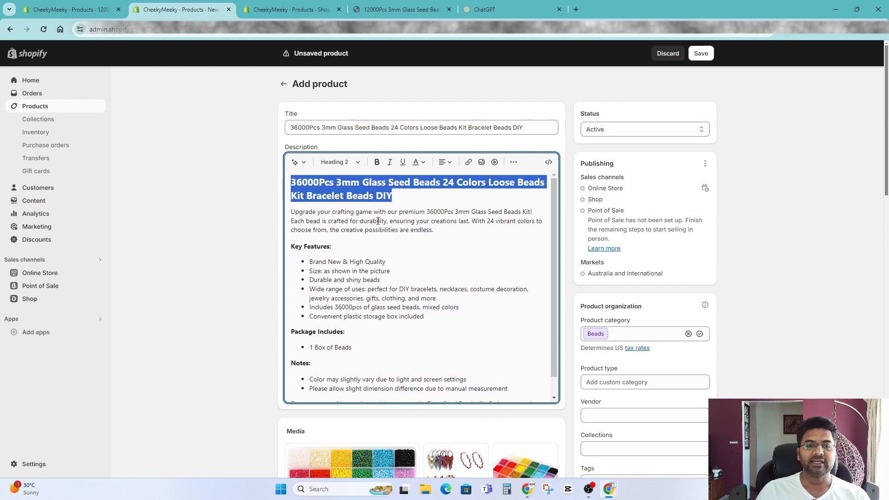
pyautogui.click(340, 162)
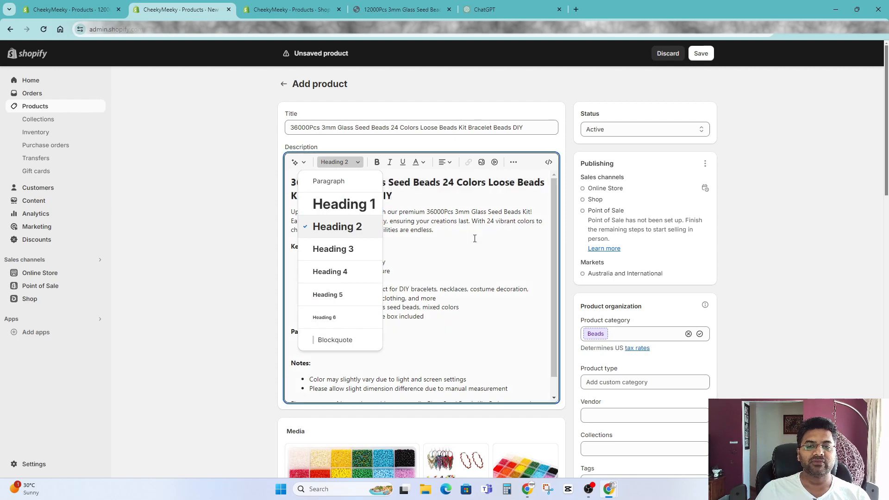
pyautogui.click(406, 258)
pyautogui.moveTo(332, 247); pyautogui.dragTo(288, 244)
pyautogui.click(352, 164)
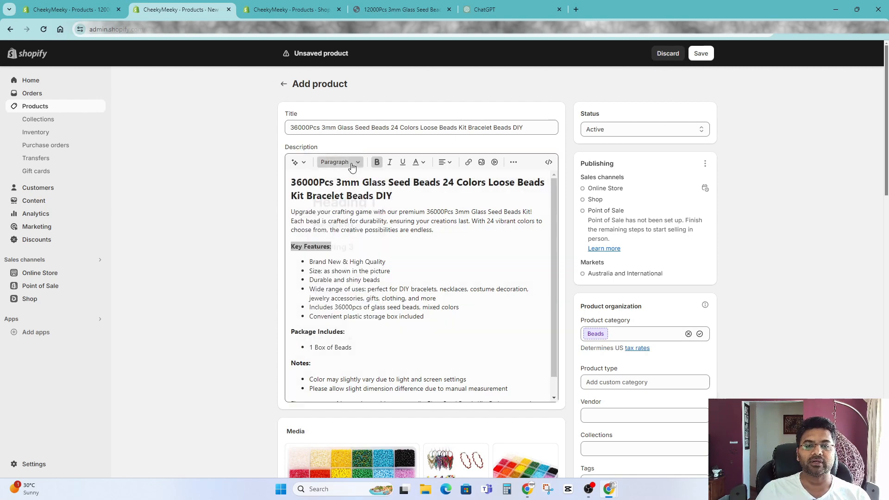
pyautogui.click(399, 261)
pyautogui.moveTo(362, 332); pyautogui.dragTo(282, 335)
pyautogui.click(366, 280)
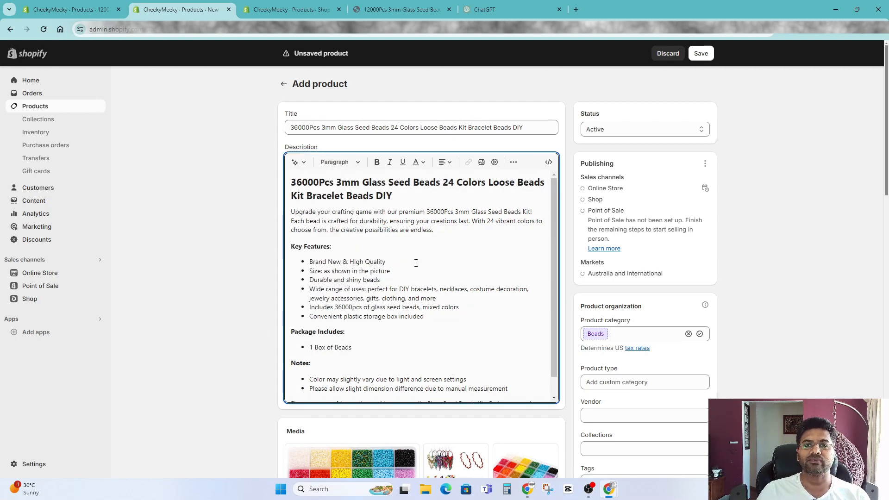
pyautogui.scroll(-5, 406, 334)
pyautogui.scroll(2, 415, 284)
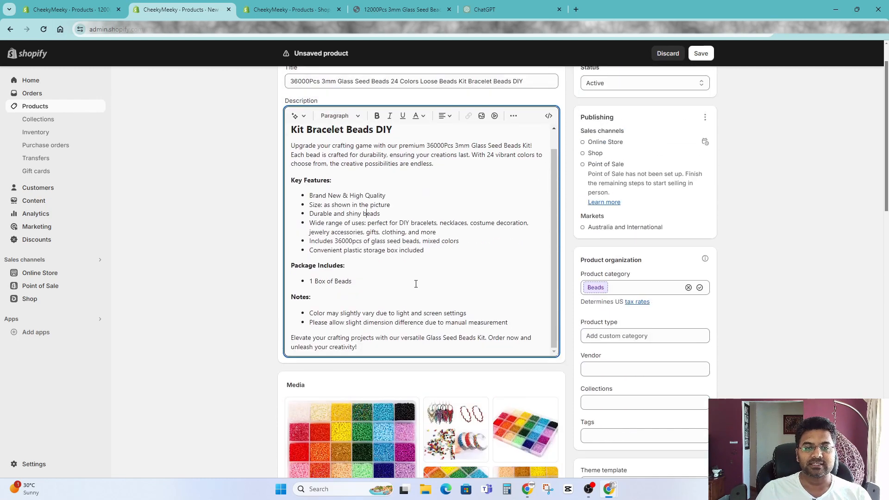
pyautogui.scroll(-1, 415, 284)
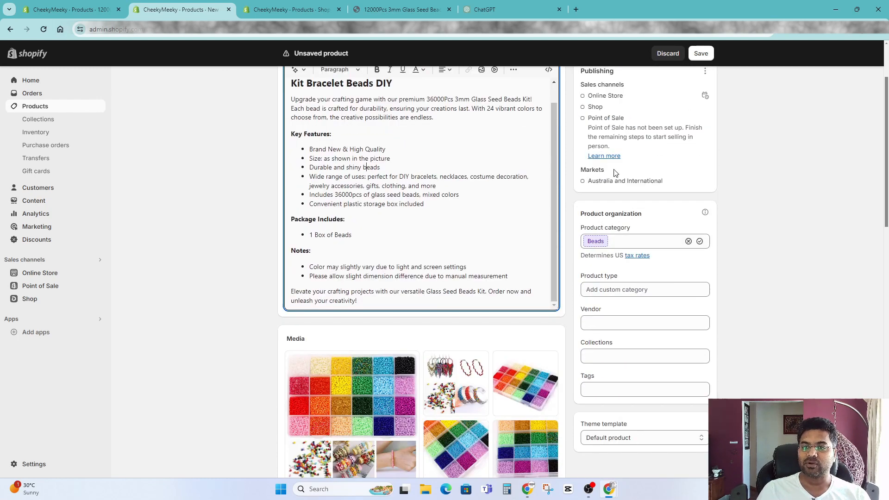
# Step: Review the product's sales channels, switch Point of Sale off and back on, and close without applying changes
pyautogui.scroll(2, 616, 173)
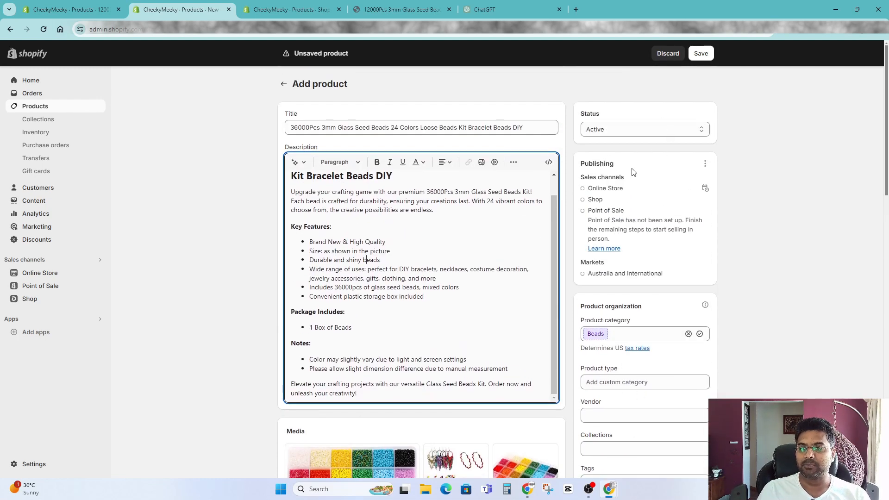
pyautogui.click(705, 164)
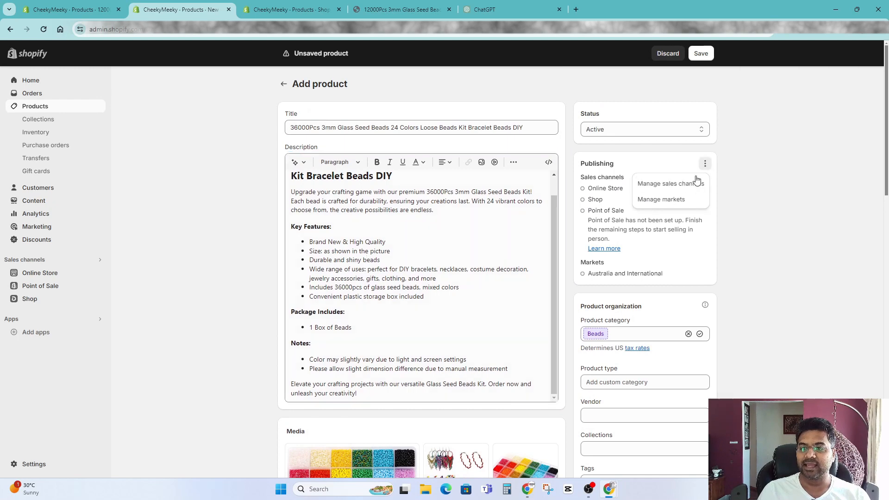
pyautogui.click(669, 184)
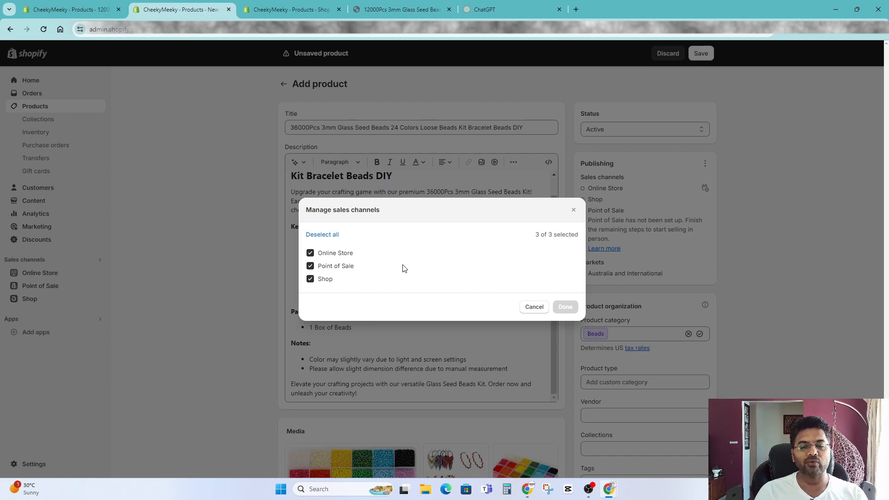
pyautogui.click(310, 265)
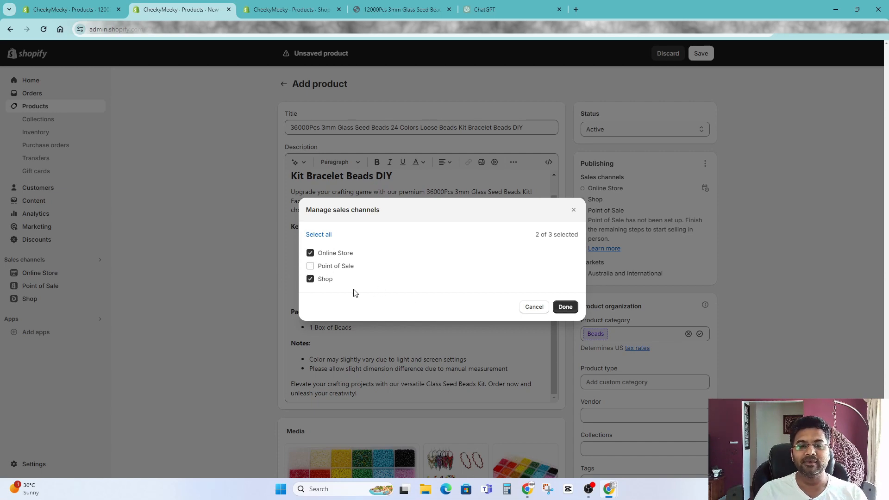
pyautogui.click(312, 267)
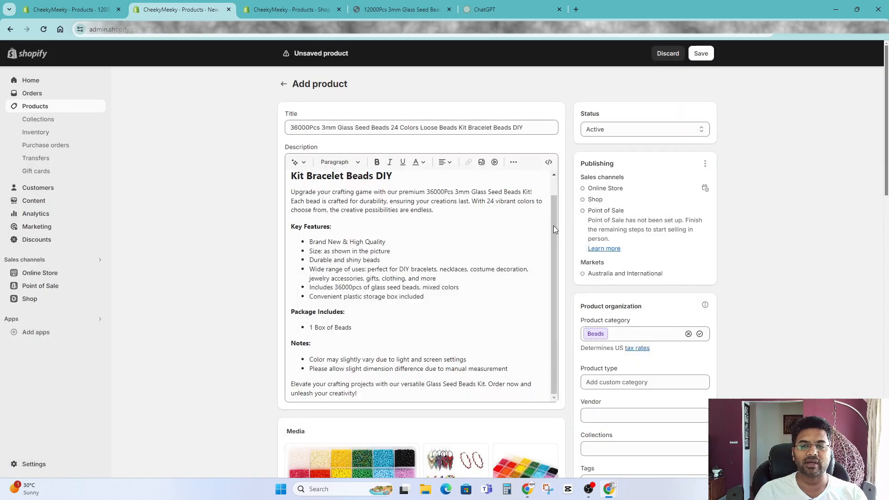
pyautogui.click(574, 210)
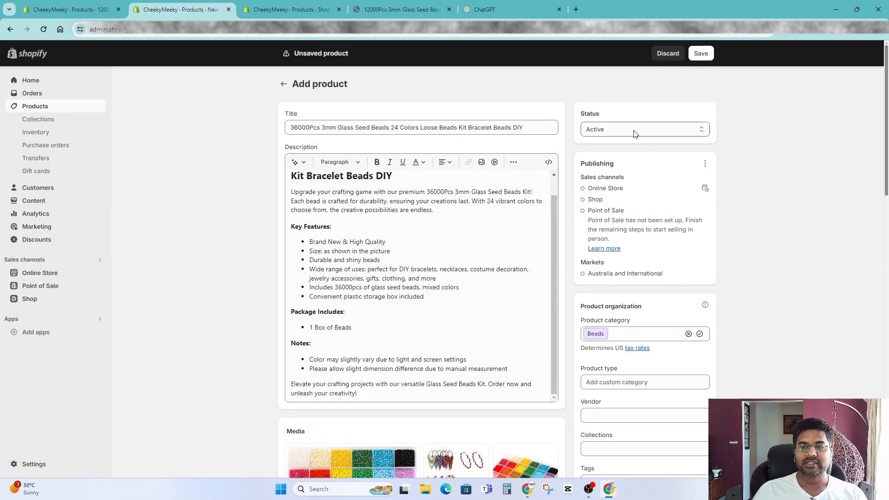
# Step: Check the suggested option for the product category and set the product type to Glass Beads
pyautogui.scroll(-4, 621, 144)
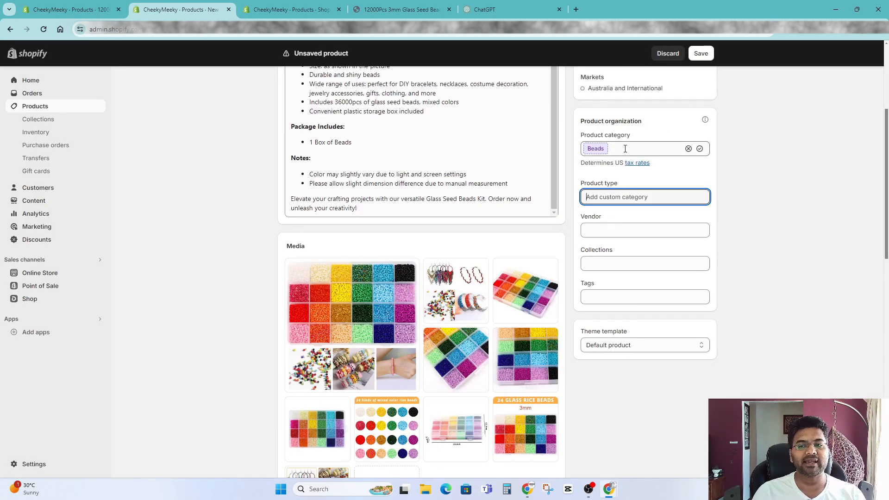
pyautogui.click(666, 153)
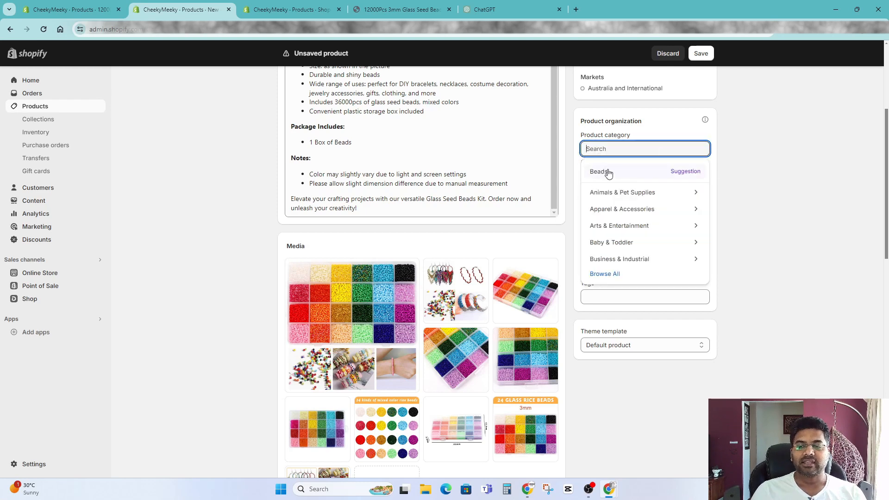
pyautogui.click(783, 183)
pyautogui.click(632, 198)
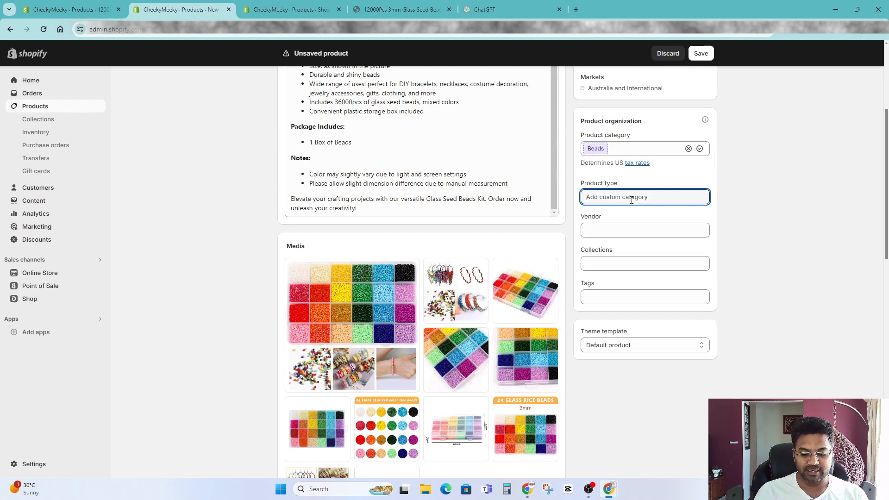
pyautogui.write('Glass')
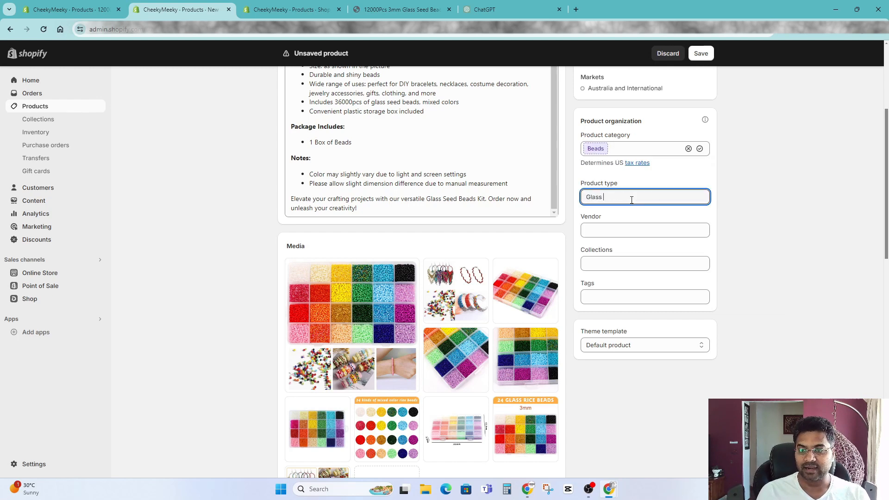
pyautogui.write(' Beads')
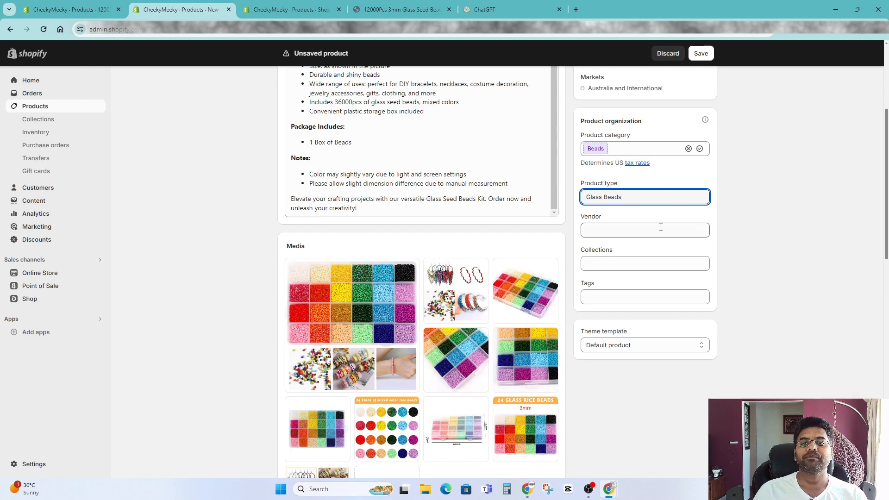
pyautogui.click(830, 260)
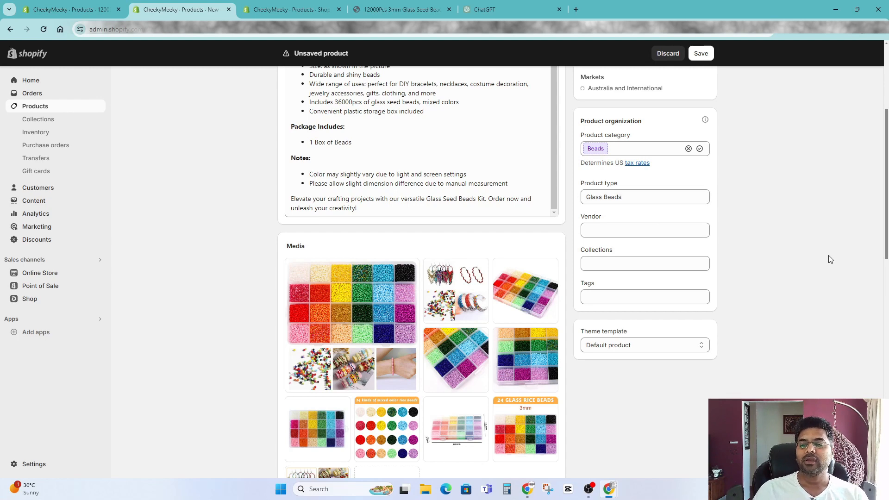
# Step: Look at the available vendor and collection options without choosing any
pyautogui.click(647, 229)
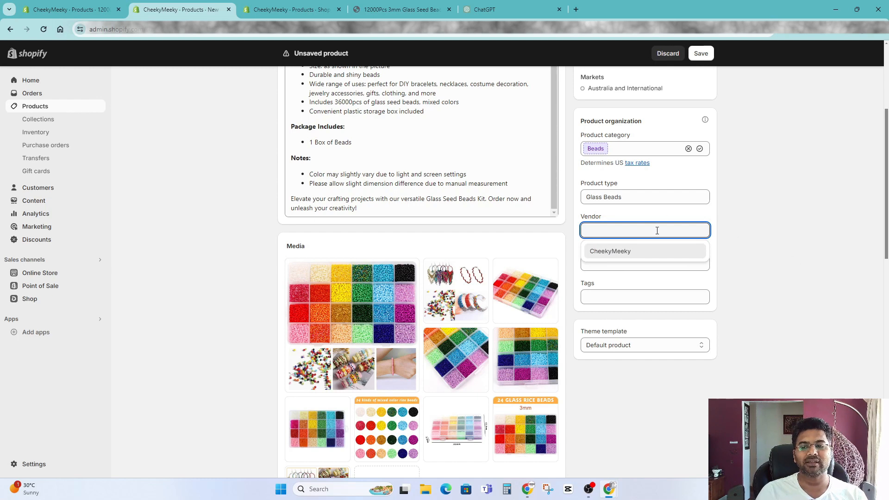
pyautogui.click(753, 224)
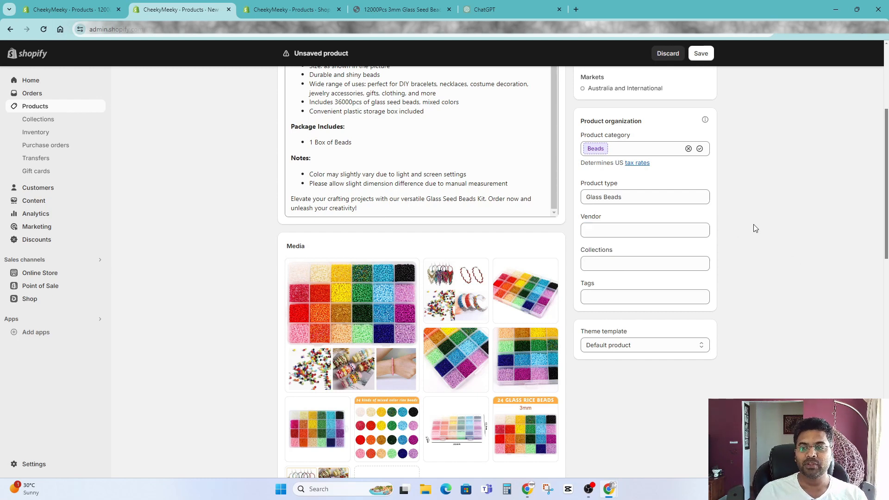
pyautogui.click(614, 264)
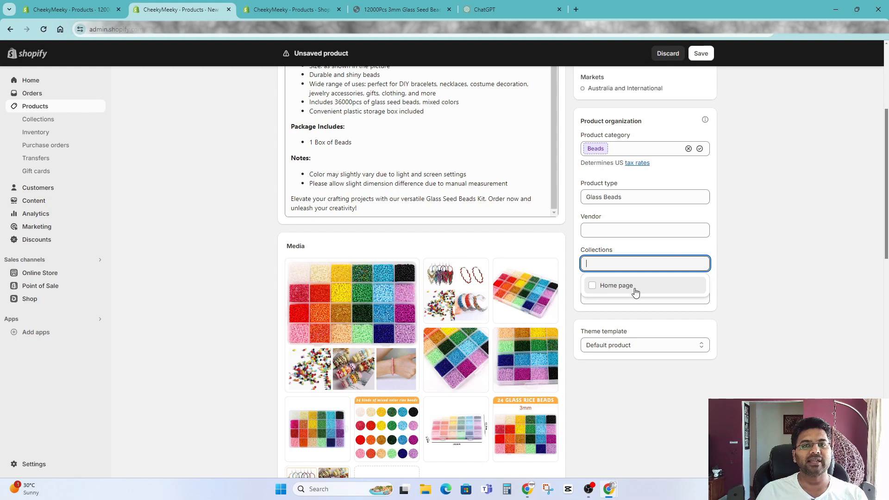
pyautogui.click(744, 287)
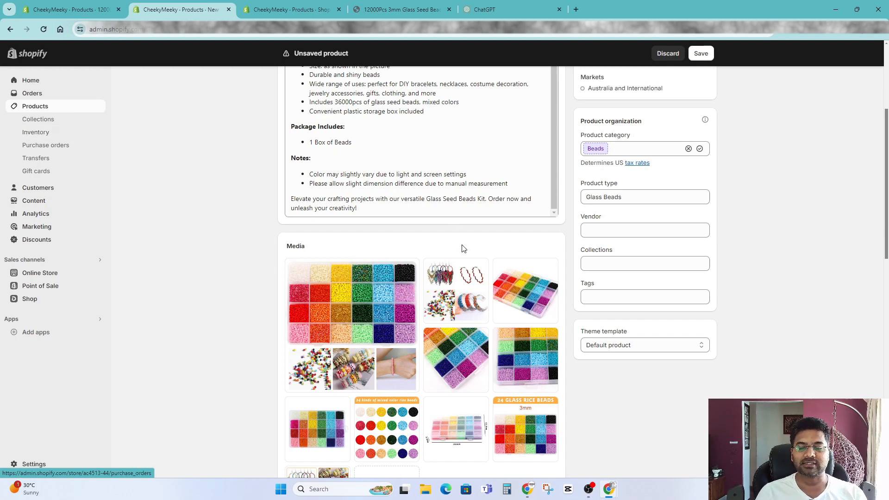
# Step: Search the tags for beads and add beads jewelry making, Colourful Beads, jewellery with beads, beads for bracelet, beads heishi and bracelet beads
pyautogui.scroll(-2, 462, 248)
pyautogui.click(598, 204)
pyautogui.write('beads')
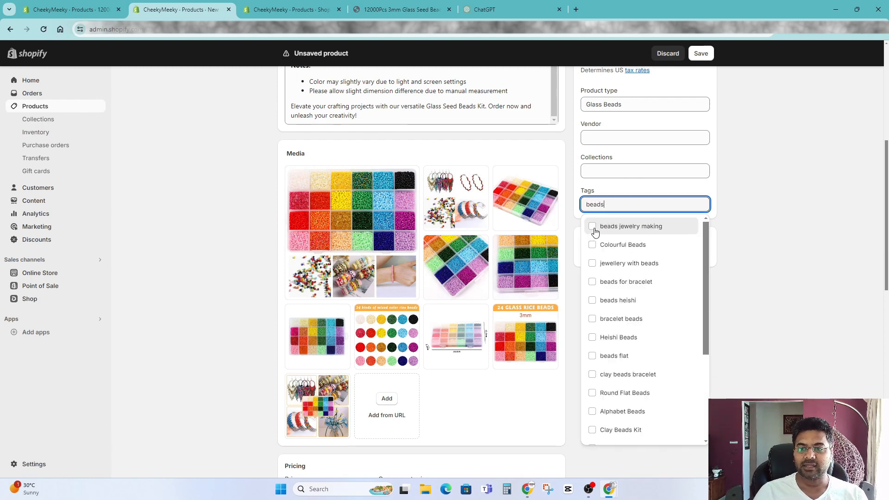
pyautogui.click(593, 227)
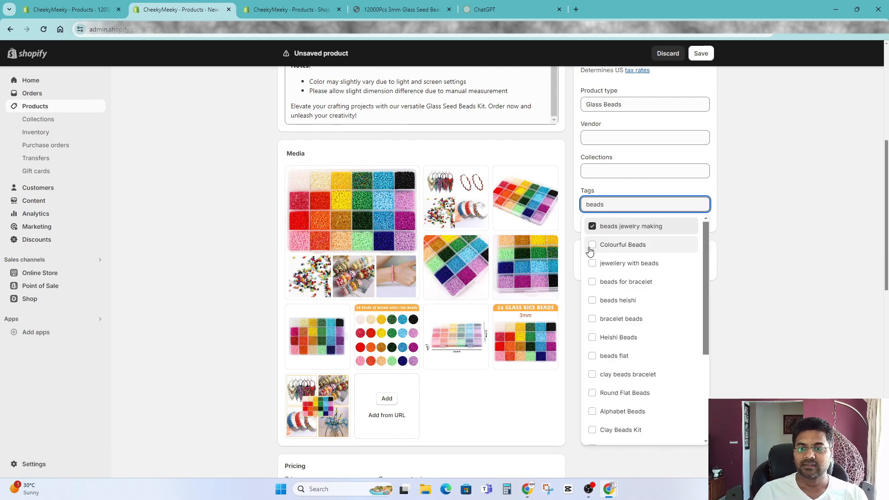
pyautogui.click(592, 245)
pyautogui.click(593, 264)
pyautogui.click(593, 283)
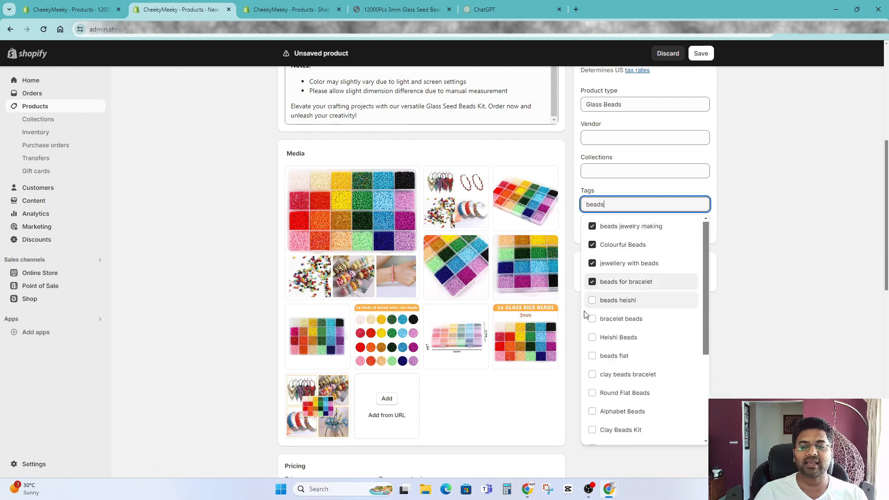
pyautogui.click(592, 301)
pyautogui.click(592, 320)
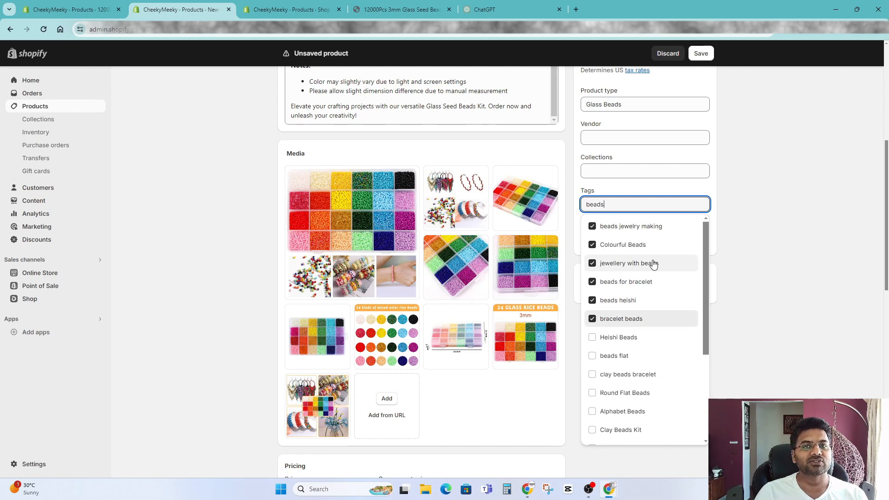
# Step: Add the remaining bead tags from Heishi Beads through Polymer clay beads, along with beads and Premium Clay Beads
pyautogui.scroll(-2, 647, 363)
pyautogui.click(601, 412)
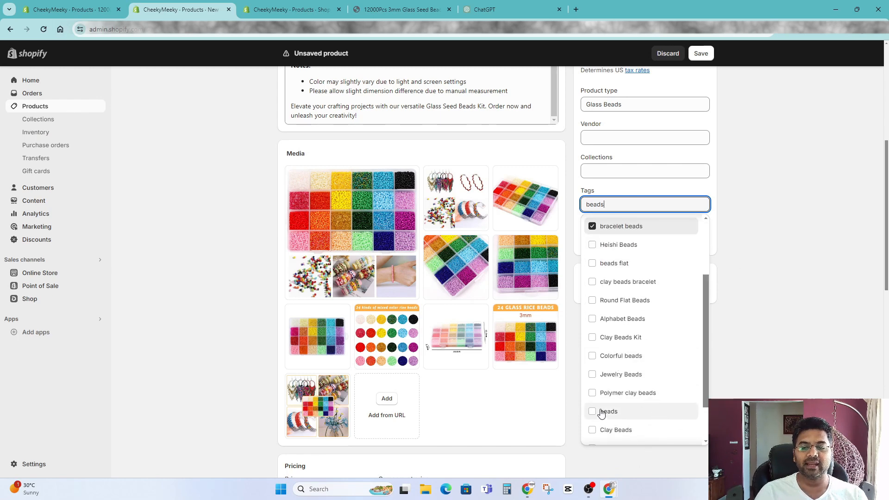
pyautogui.click(604, 376)
pyautogui.click(605, 393)
pyautogui.click(744, 357)
# Step: Set the product's price to $35.00 and its compare-at price to $49.00
pyautogui.scroll(-3, 548, 375)
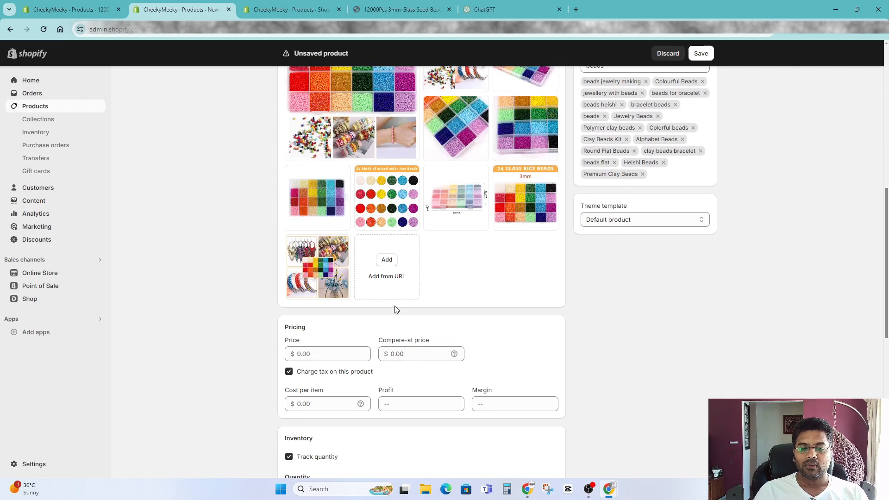
pyautogui.click(324, 353)
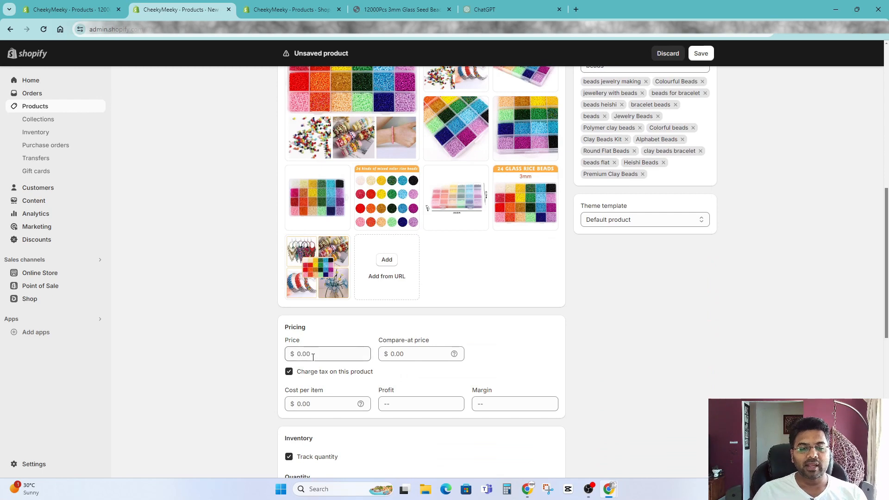
pyautogui.click(310, 354)
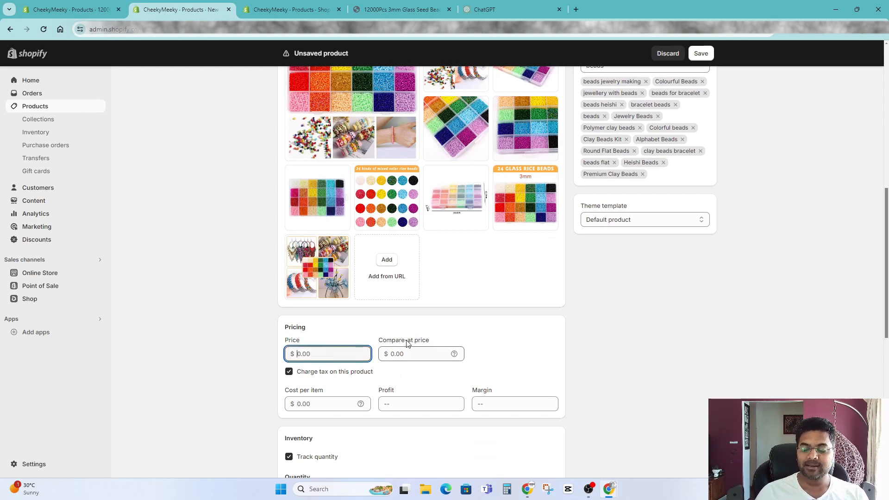
pyautogui.write('3')
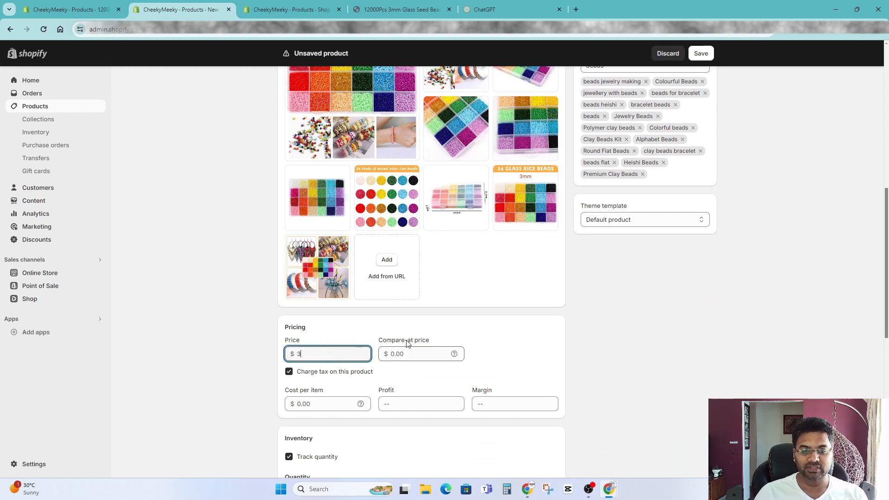
pyautogui.write('5')
pyautogui.click(394, 353)
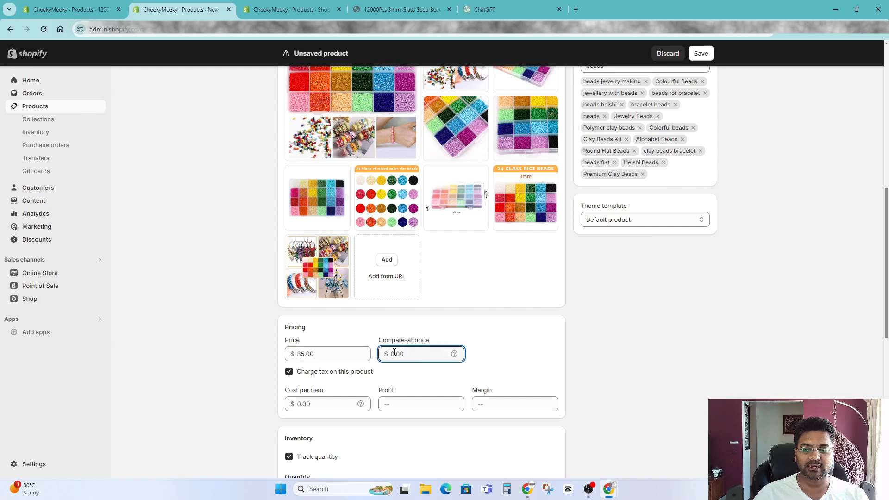
pyautogui.write('49')
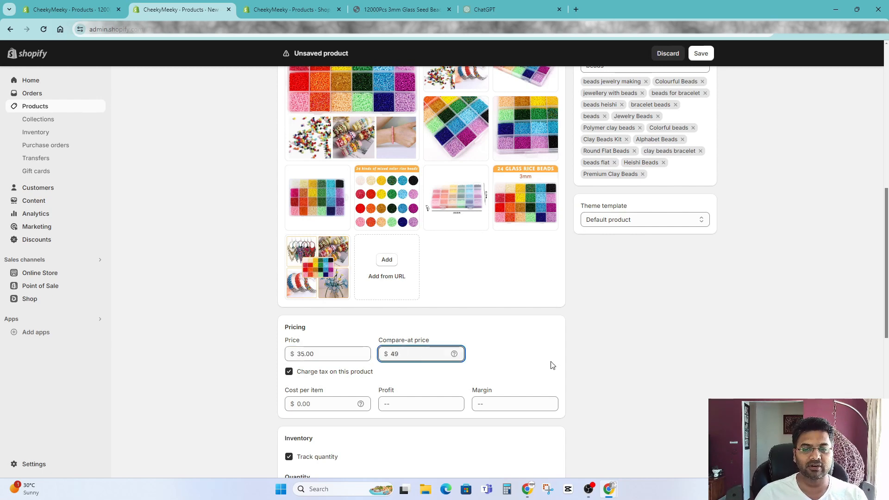
pyautogui.click(552, 365)
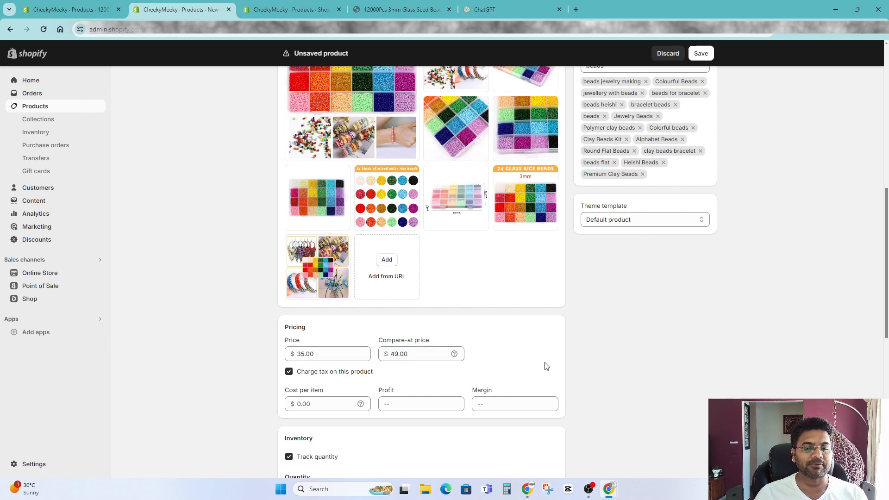
# Step: Set the cost per item to $15.00 and check the calculated profit
pyautogui.click(336, 404)
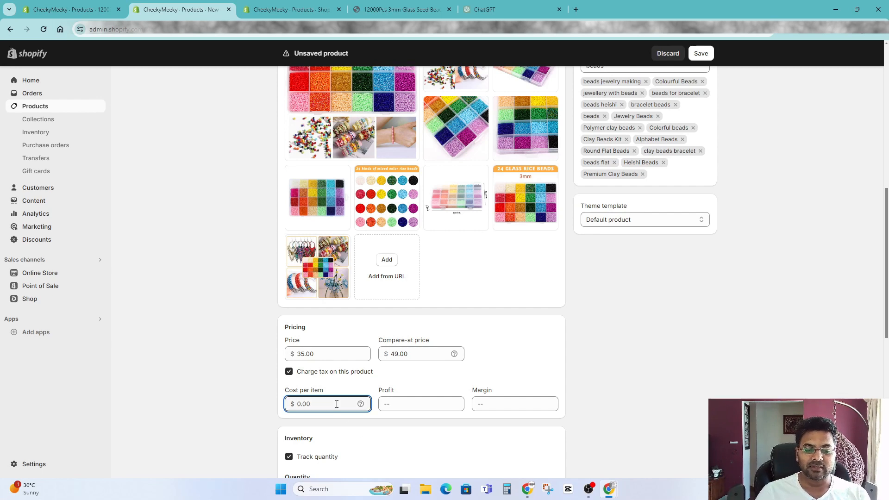
pyautogui.write('15')
pyautogui.click(465, 388)
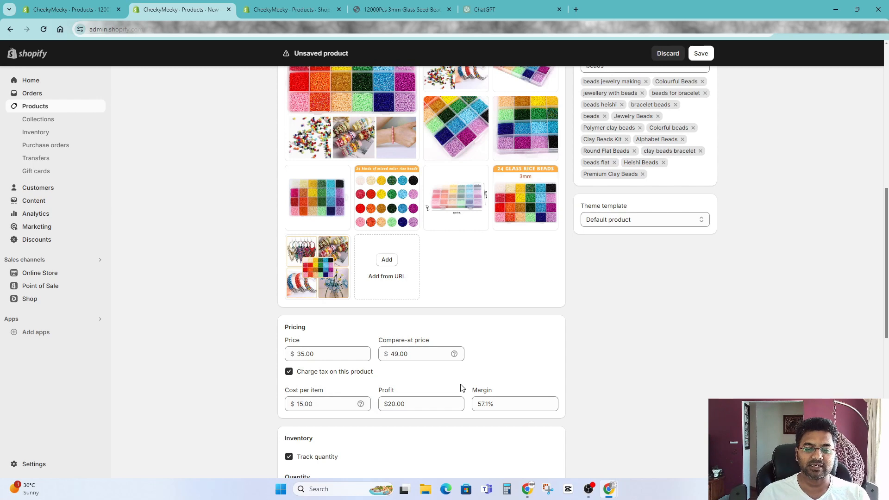
pyautogui.moveTo(407, 405); pyautogui.dragTo(379, 411)
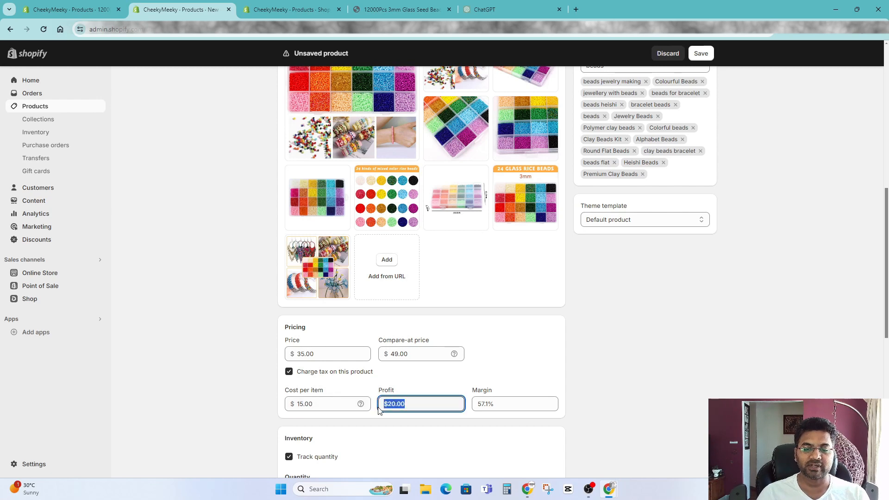
pyautogui.click(407, 402)
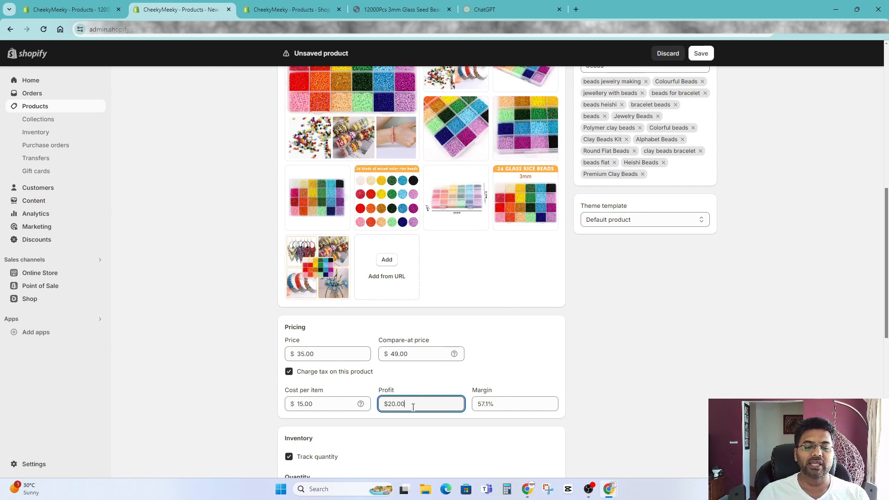
pyautogui.click(504, 376)
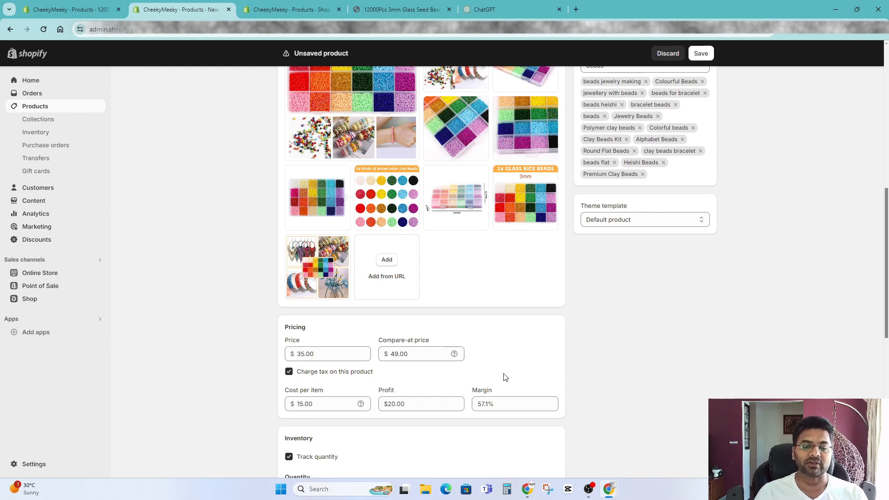
# Step: Set the inventory quantity at the shop location to 1
pyautogui.scroll(-3, 502, 366)
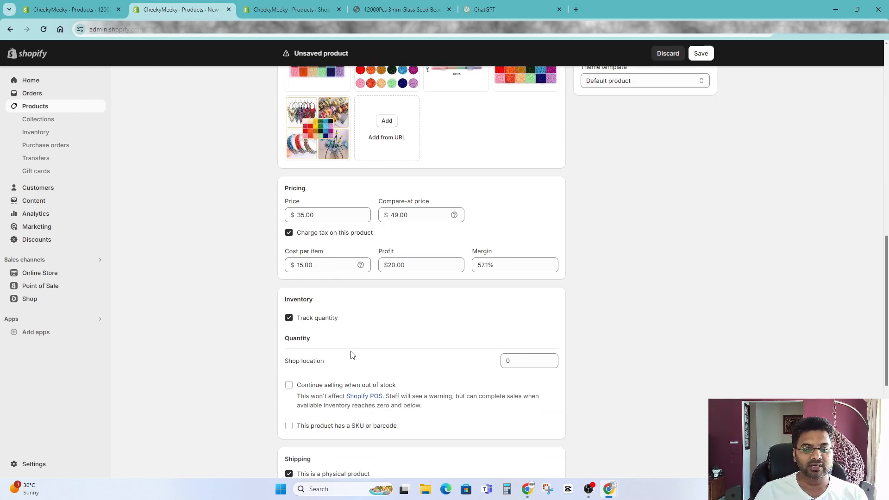
pyautogui.click(522, 363)
pyautogui.moveTo(521, 363); pyautogui.dragTo(471, 369)
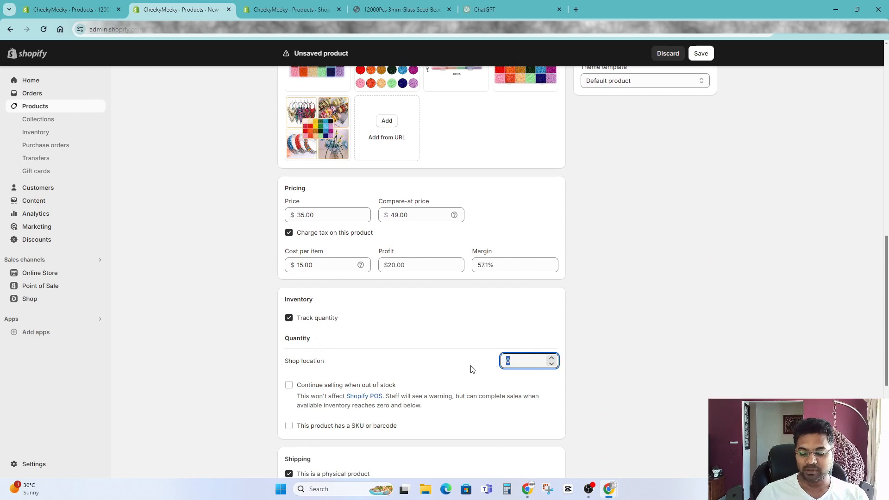
pyautogui.write('1')
pyautogui.click(472, 369)
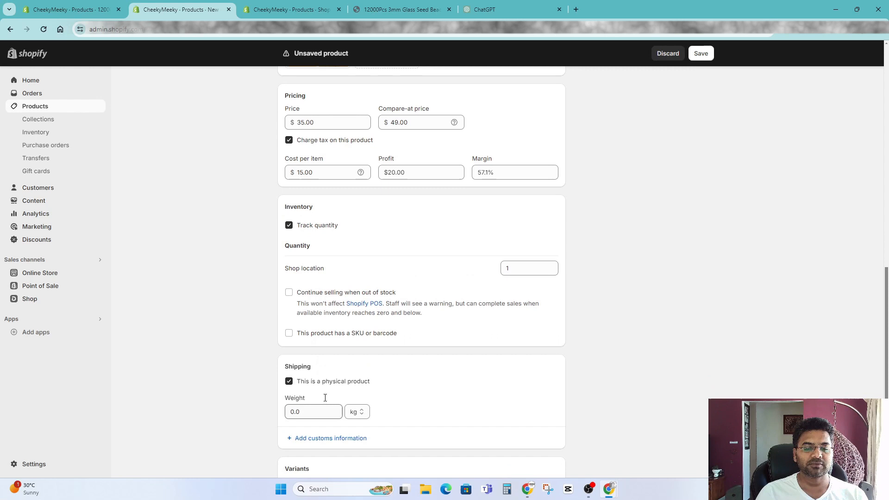
# Step: Mark the product as having a SKU or barcode and enter the SKU 36000PCS-3MM, leaving the barcode empty
pyautogui.click(349, 334)
pyautogui.click(315, 368)
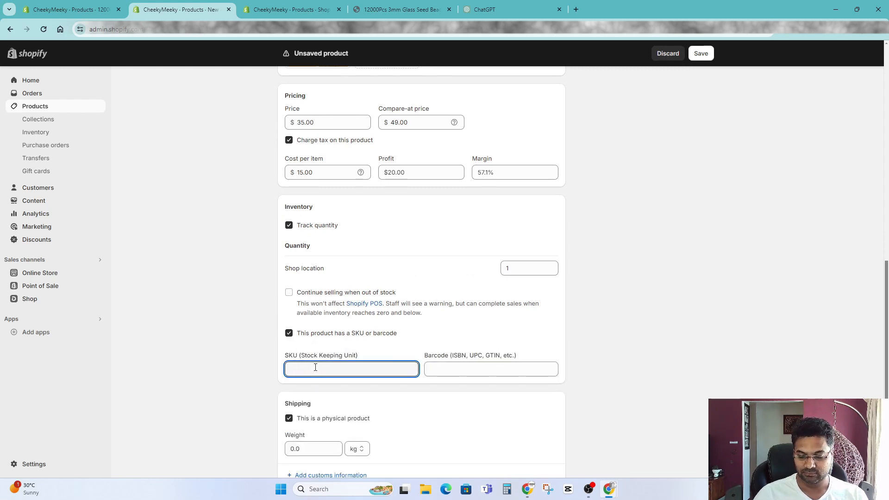
pyautogui.write('36000PC-3mm')
pyautogui.hotkey('ctrl', 'a')
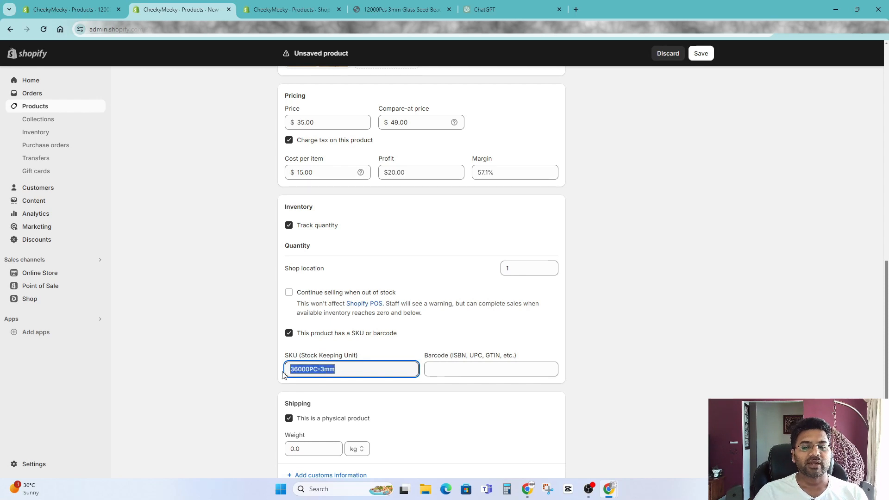
pyautogui.click(328, 373)
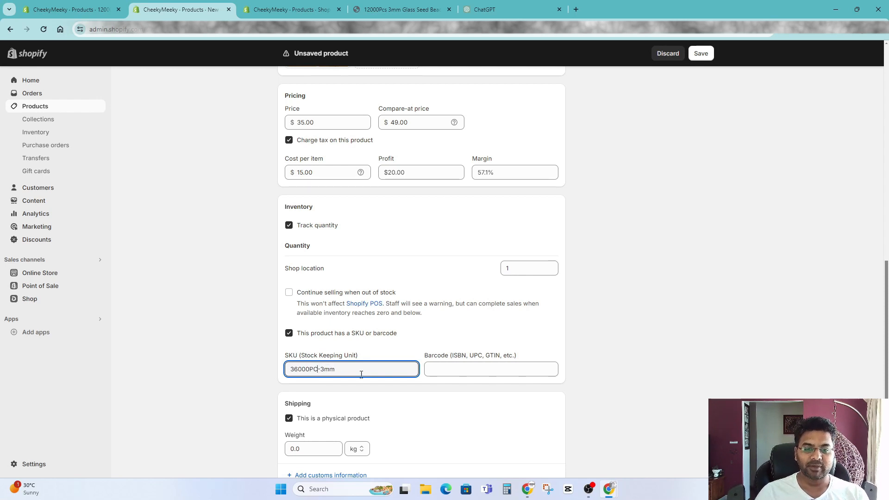
pyautogui.moveTo(358, 372); pyautogui.dragTo(329, 374)
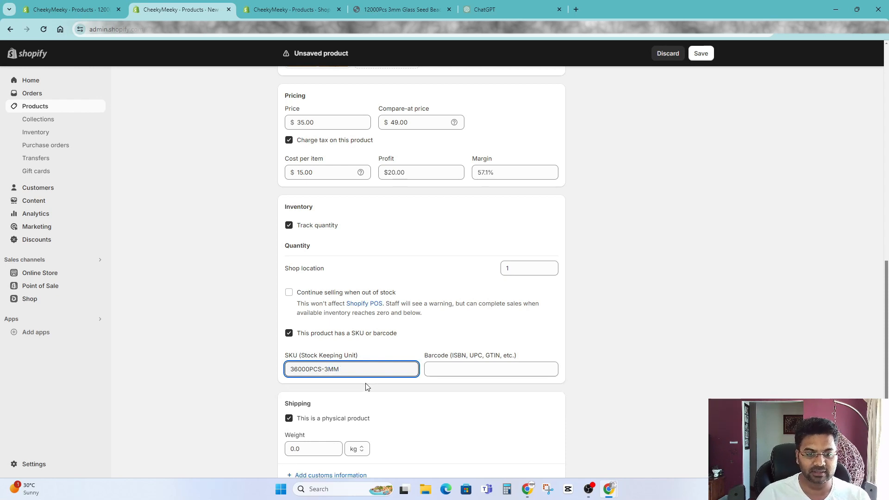
pyautogui.click(490, 372)
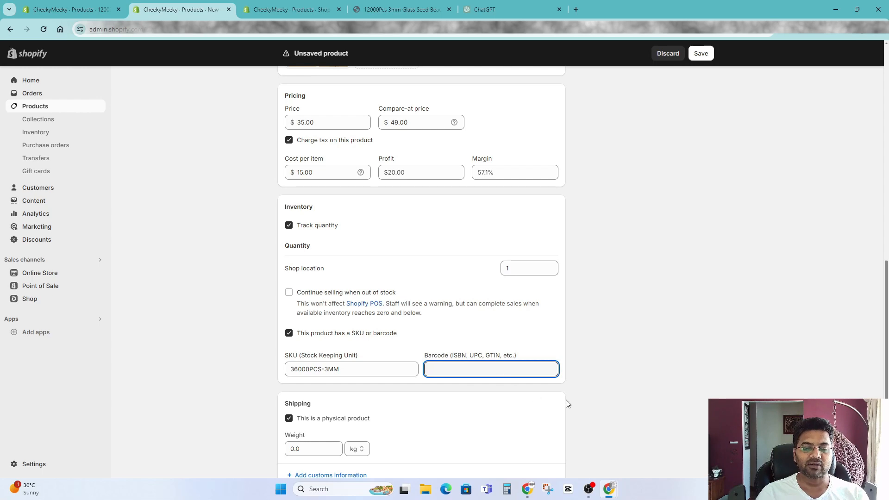
# Step: Set the product's shipping weight to 1.0 kg
pyautogui.scroll(-4, 568, 404)
pyautogui.click(332, 267)
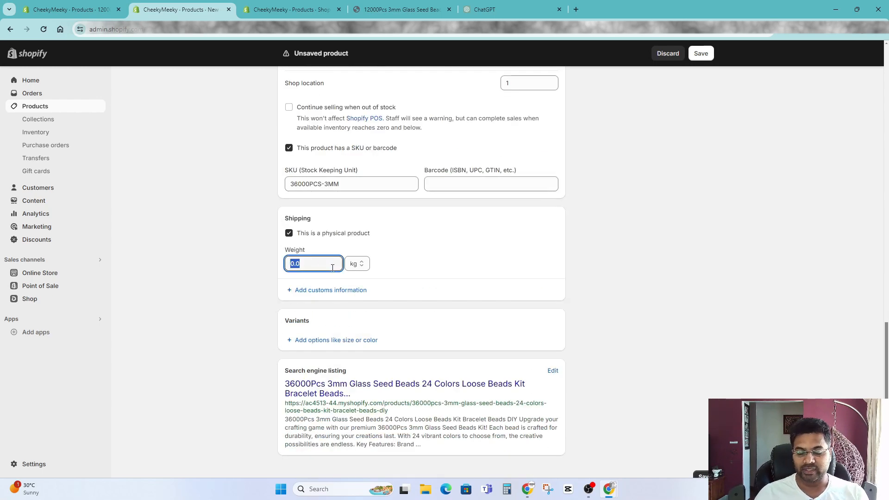
pyautogui.click(493, 269)
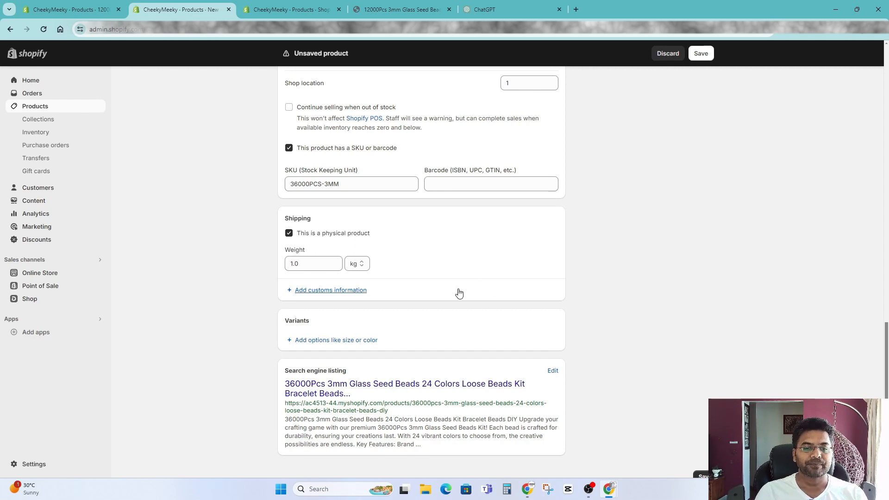
# Step: Add a Color variant option with the values Black and White
pyautogui.click(348, 344)
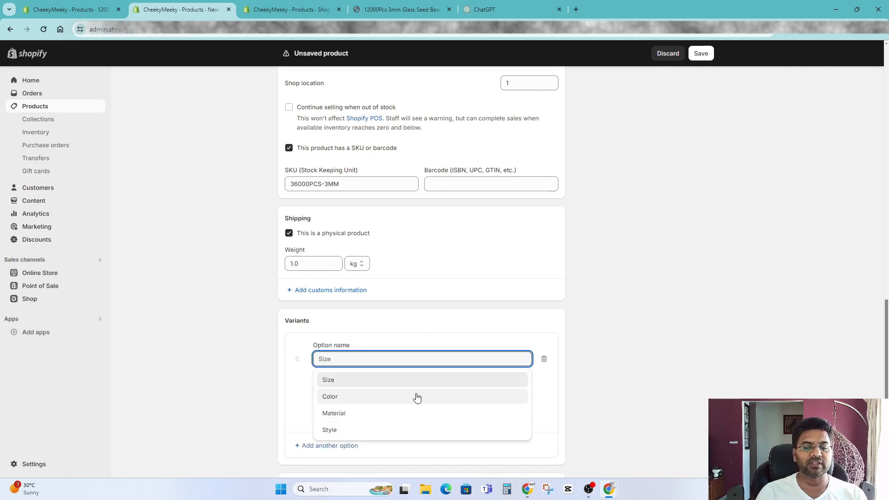
pyautogui.click(354, 397)
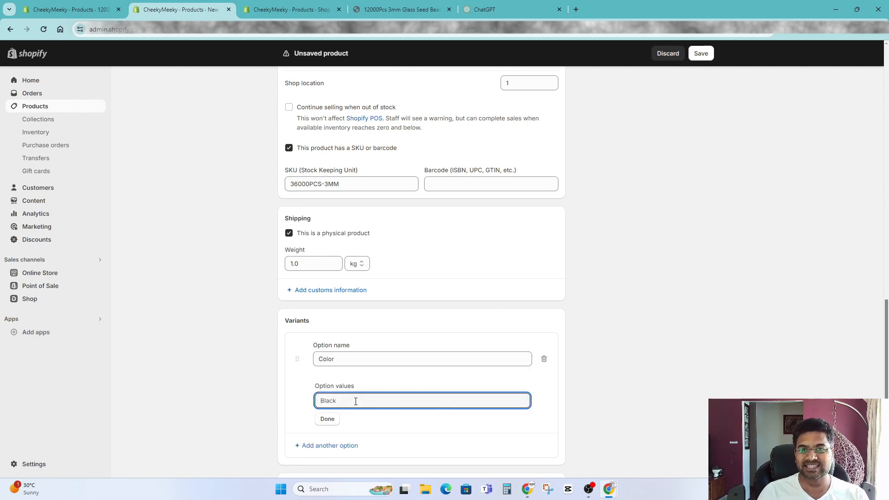
pyautogui.write('Black')
pyautogui.click(331, 418)
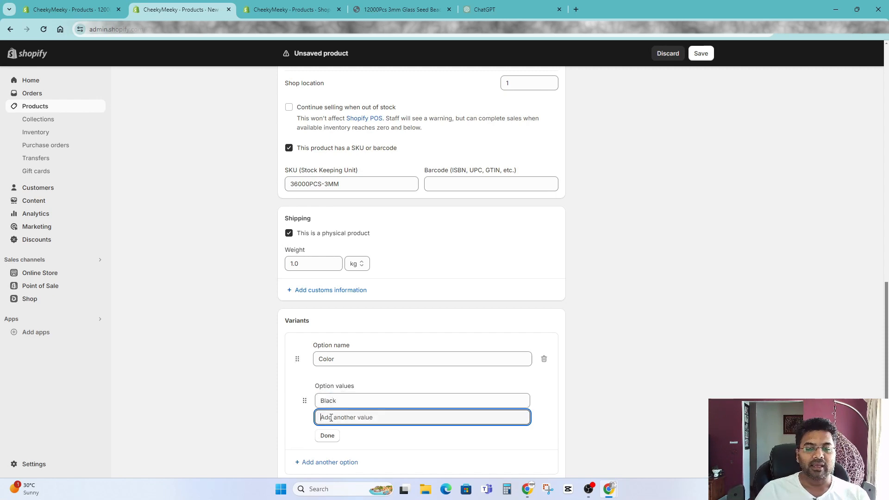
pyautogui.write('White')
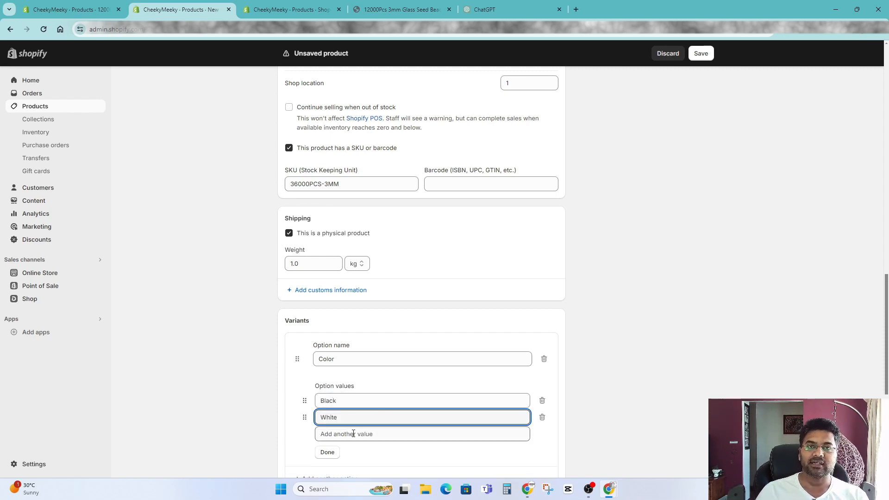
pyautogui.click(332, 453)
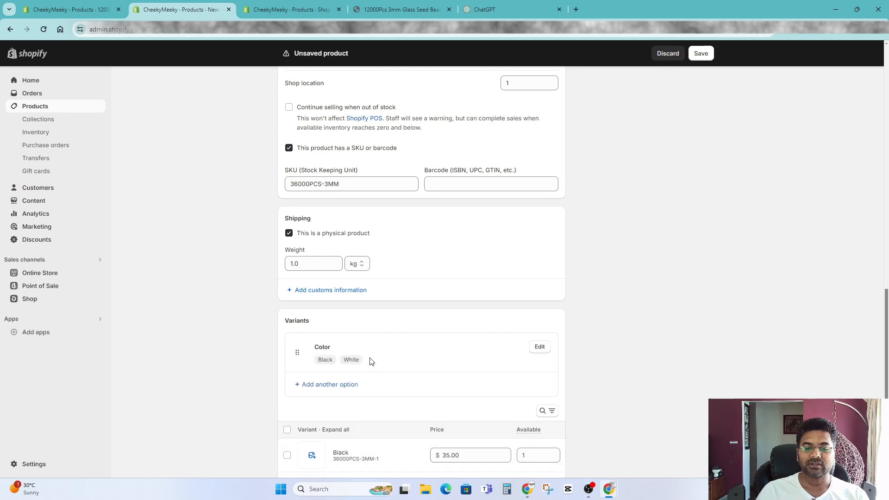
# Step: Add a Size variant option with the values Small, Medium, Large and X-Large
pyautogui.click(320, 386)
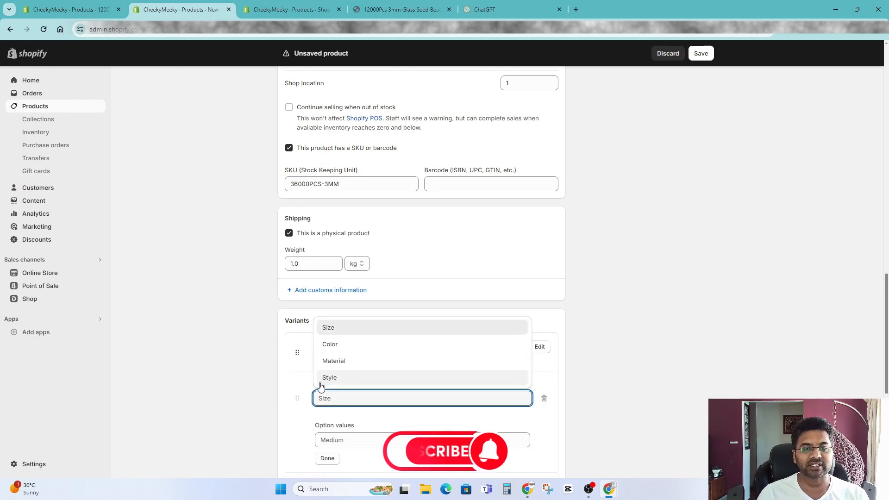
pyautogui.click(337, 329)
pyautogui.click(345, 440)
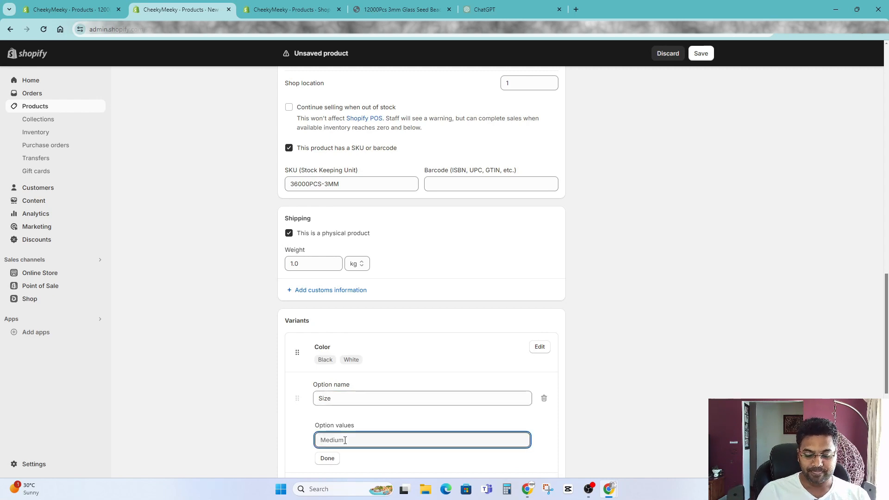
pyautogui.write('S')
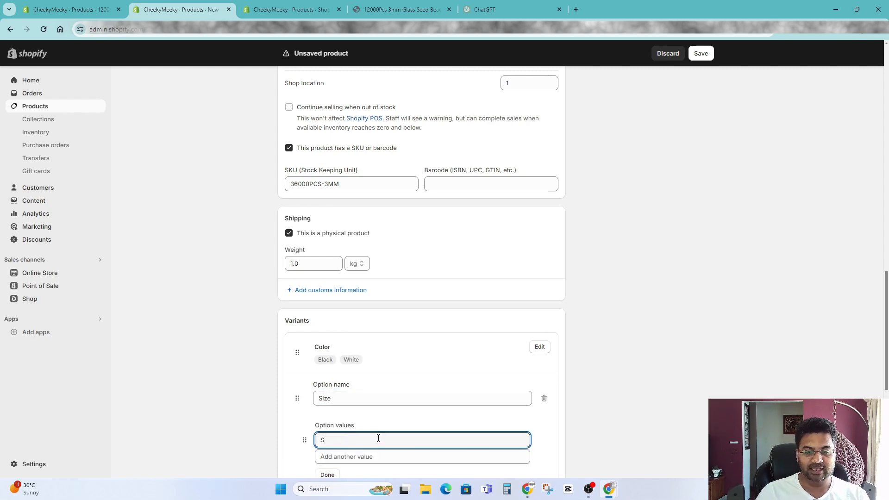
pyautogui.write('mall')
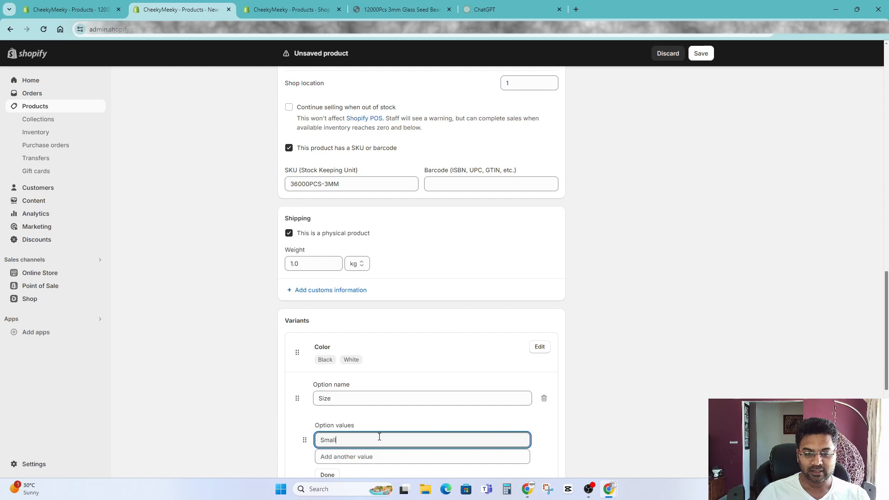
pyautogui.click(398, 458)
pyautogui.write('Medium')
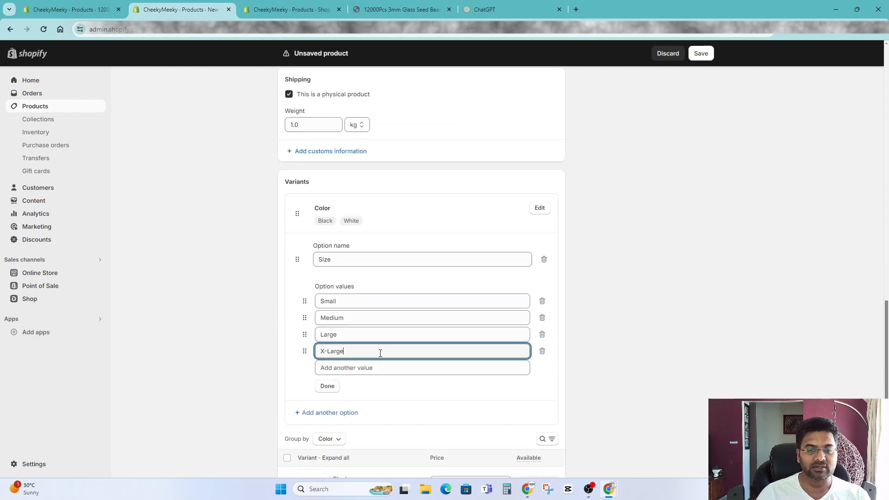
pyautogui.click(328, 387)
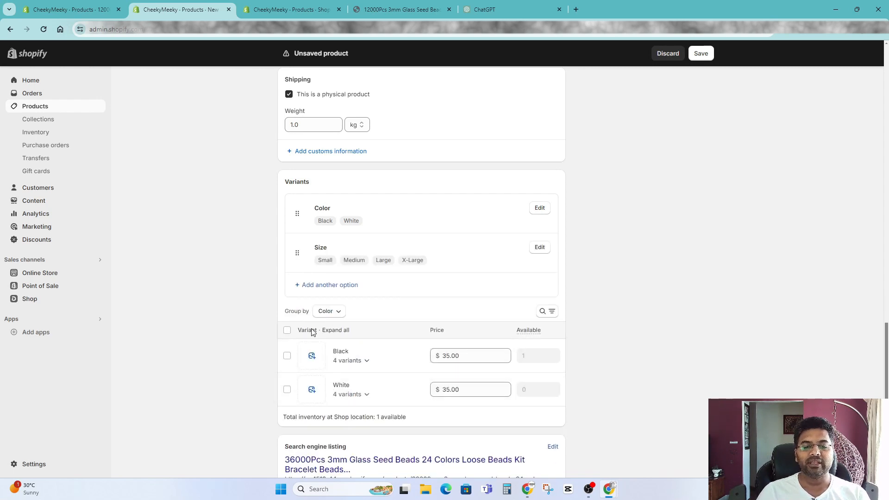
# Step: Check the price and available quantity fields of the Black variants without changing them
pyautogui.scroll(-1, 312, 332)
pyautogui.click(491, 307)
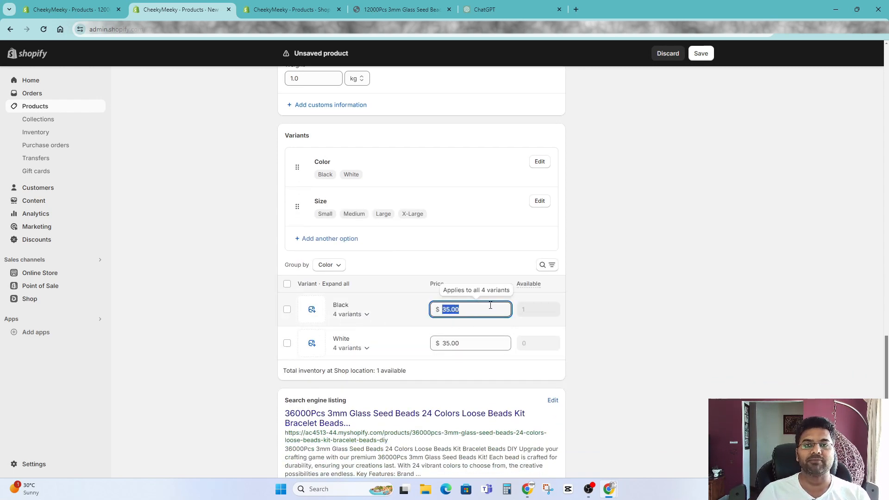
pyautogui.click(535, 308)
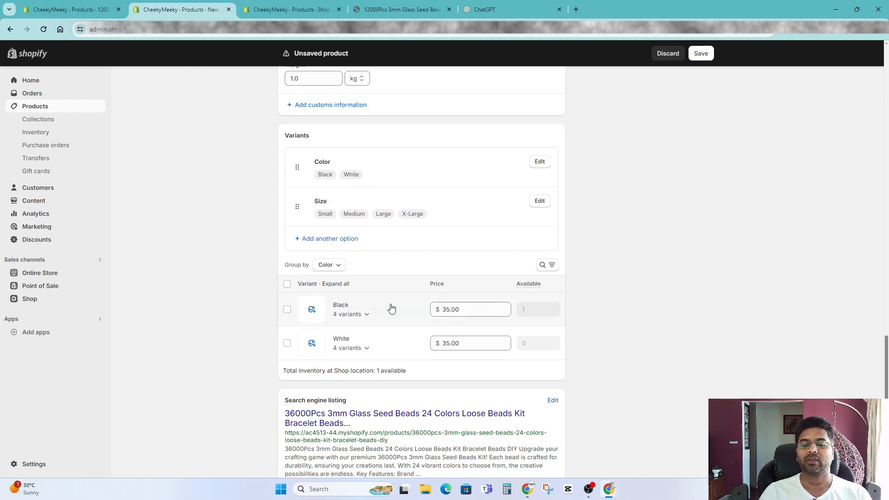
# Step: Review the variants section and save the new 36000Pcs glass seed beads product
pyautogui.scroll(-1, 416, 366)
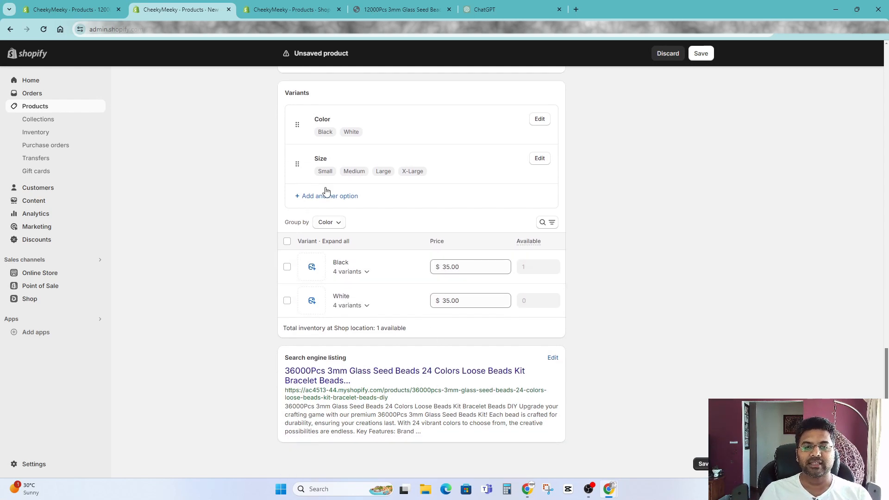
pyautogui.scroll(3, 414, 239)
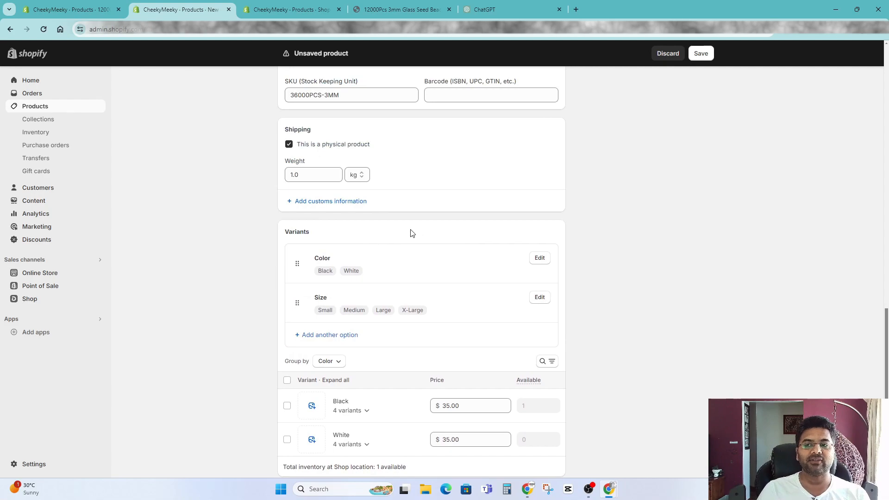
pyautogui.scroll(-3, 410, 232)
pyautogui.scroll(20, 495, 283)
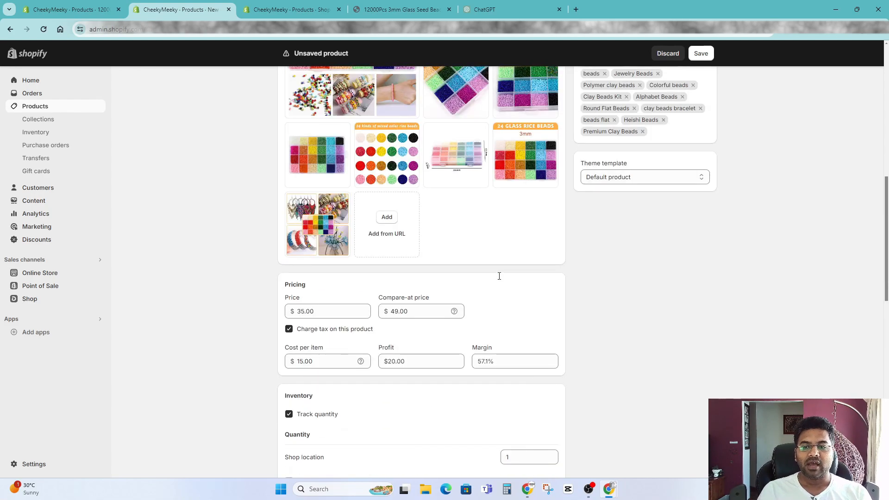
pyautogui.scroll(2, 504, 288)
pyautogui.click(701, 53)
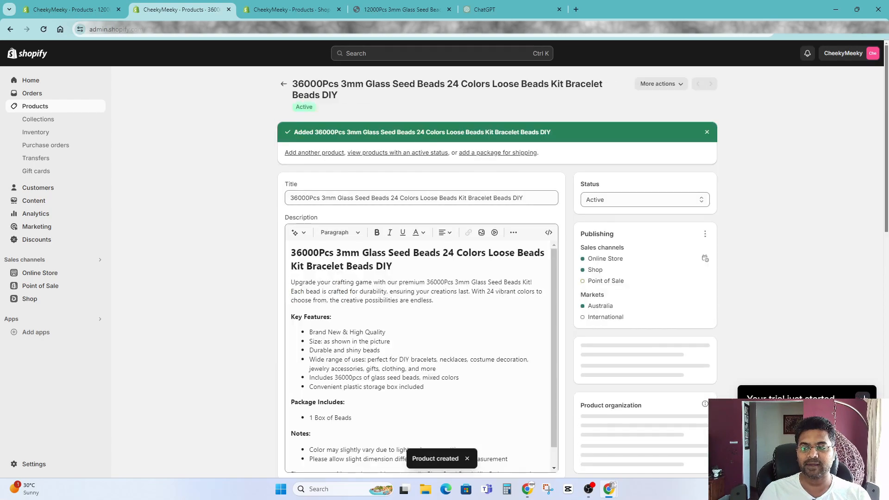
# Step: Expand all the size variants under Black and White in the saved product's Variants section
pyautogui.scroll(-15, 409, 278)
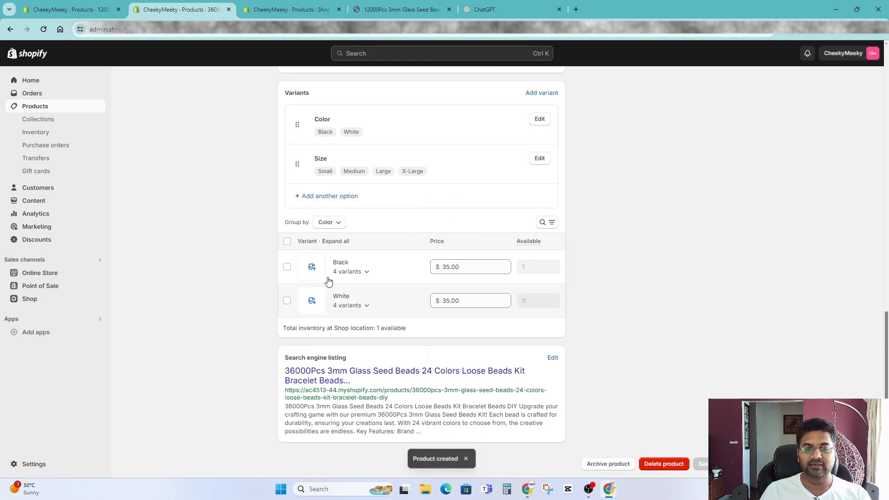
pyautogui.scroll(15, 458, 278)
pyautogui.scroll(-15, 462, 278)
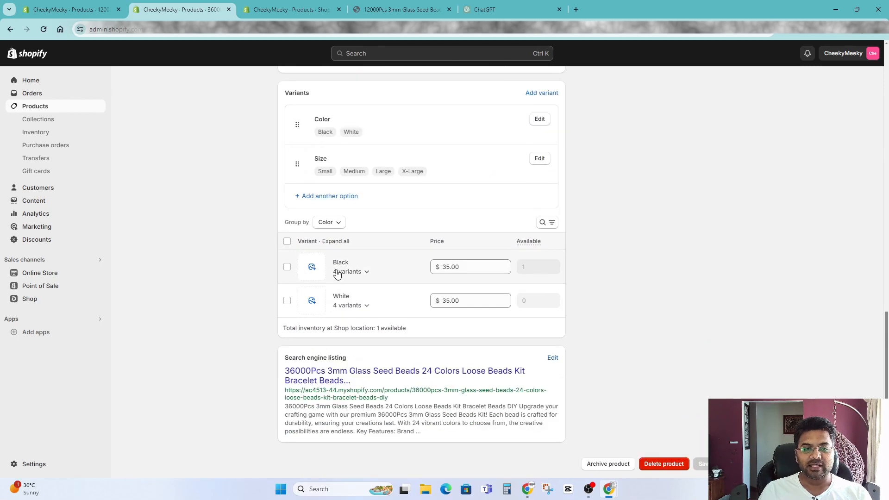
pyautogui.click(339, 241)
pyautogui.scroll(-2, 443, 270)
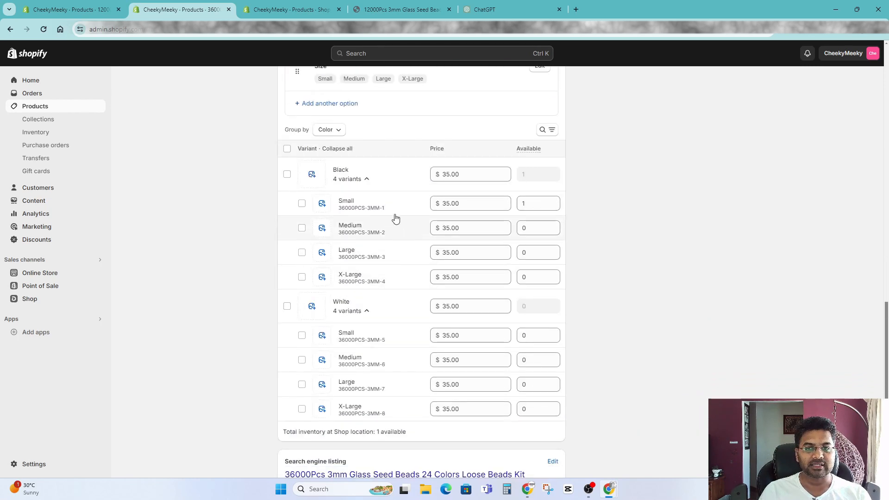
pyautogui.click(311, 176)
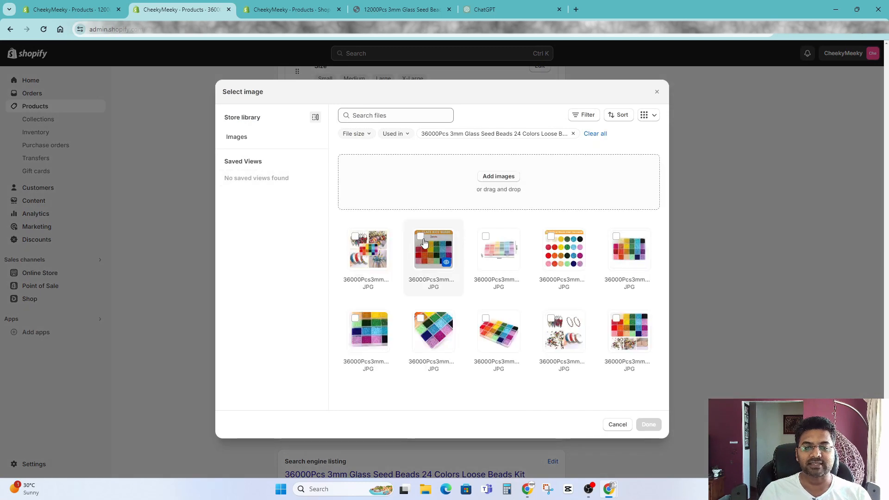
pyautogui.click(656, 91)
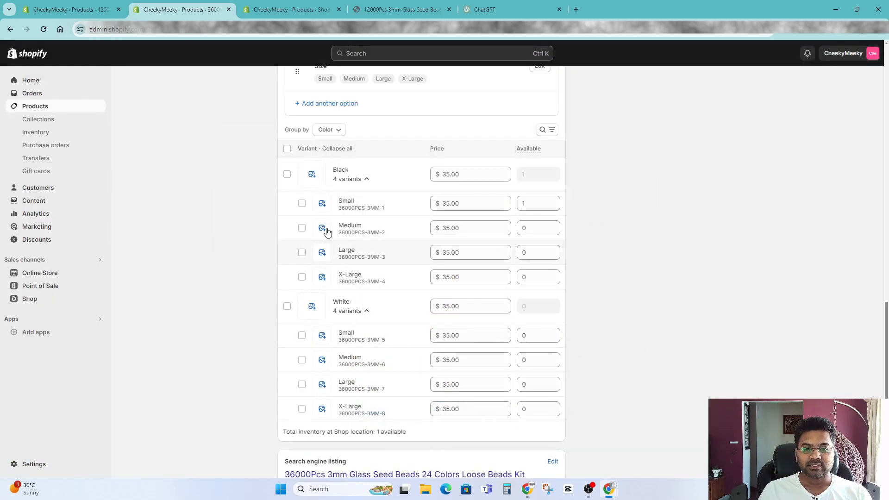
pyautogui.scroll(-1, 341, 302)
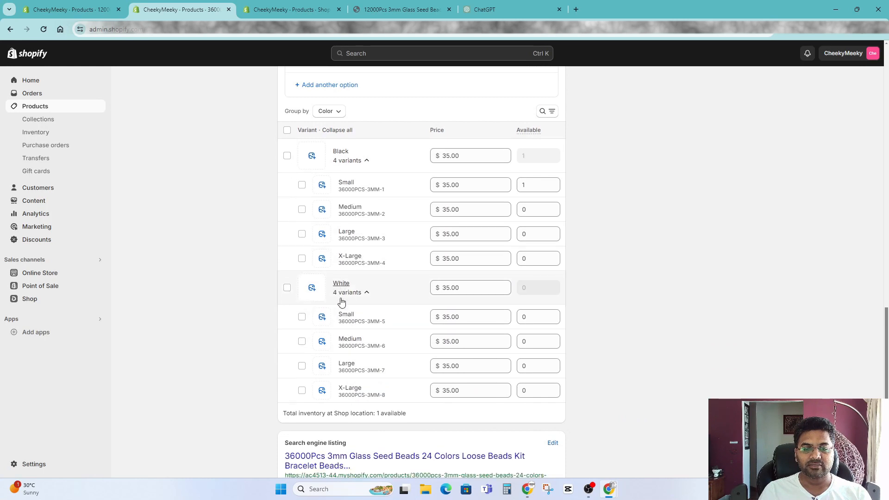
pyautogui.scroll(-2, 343, 305)
pyautogui.scroll(2, 342, 310)
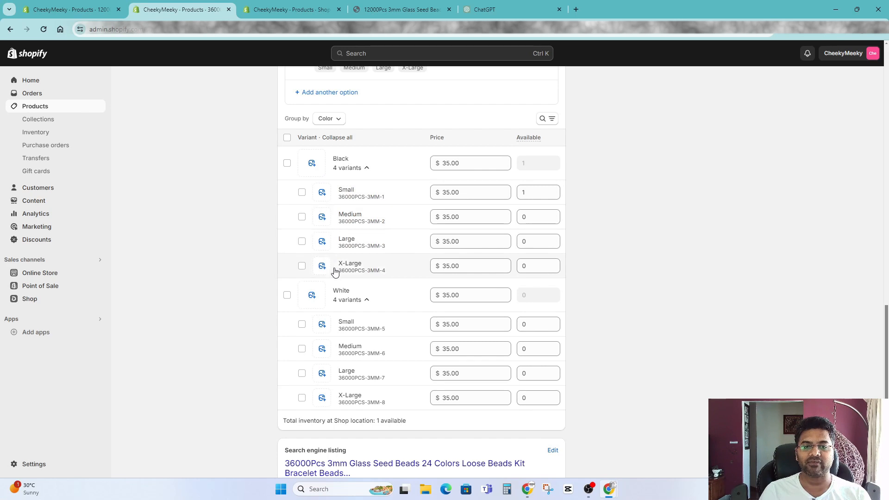
# Step: Assign the "24 Glass Rice Beads 3mm" product image to the Black variant group
pyautogui.click(312, 164)
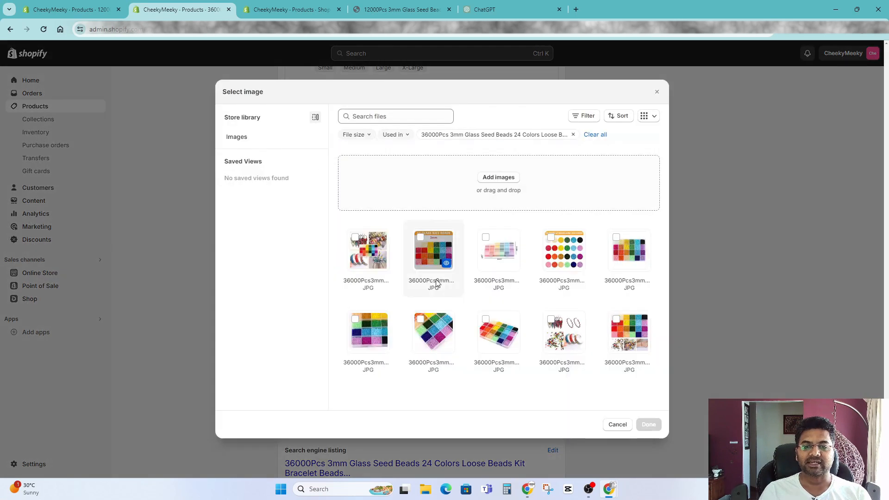
pyautogui.click(422, 239)
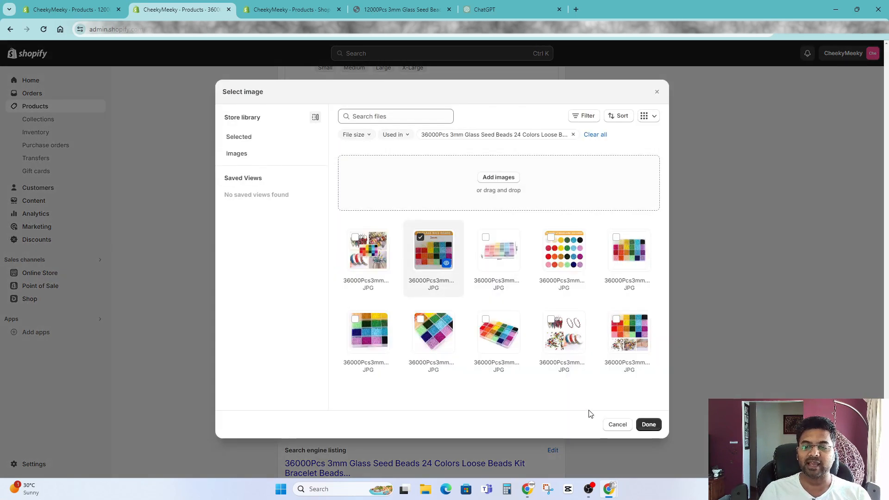
pyautogui.click(649, 424)
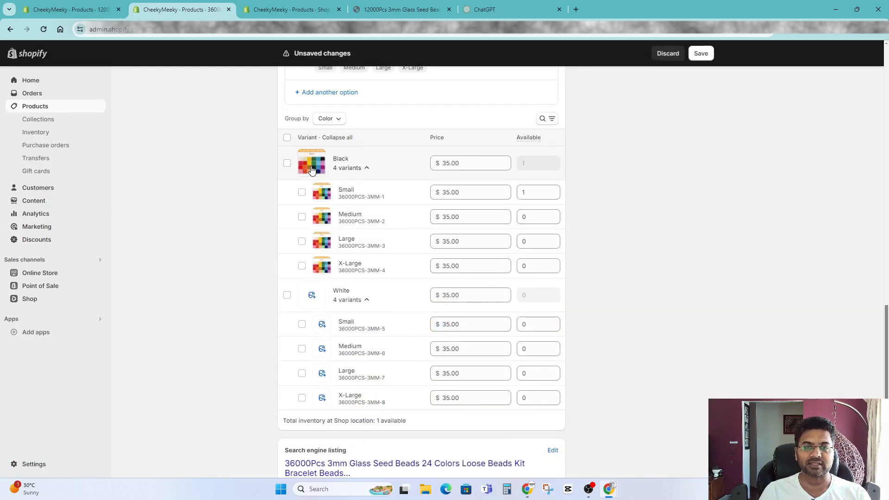
# Step: Assign the pale beads box image with the dimensions to the White variant group and save the product
pyautogui.click(312, 297)
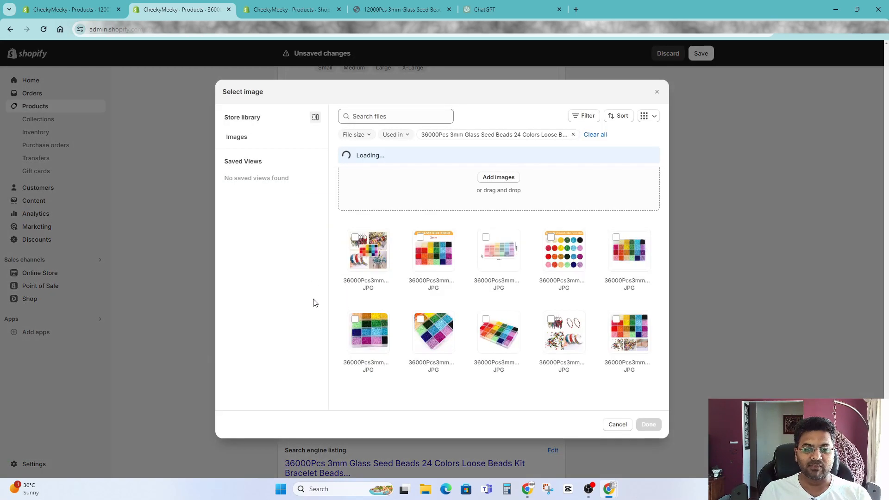
pyautogui.click(560, 256)
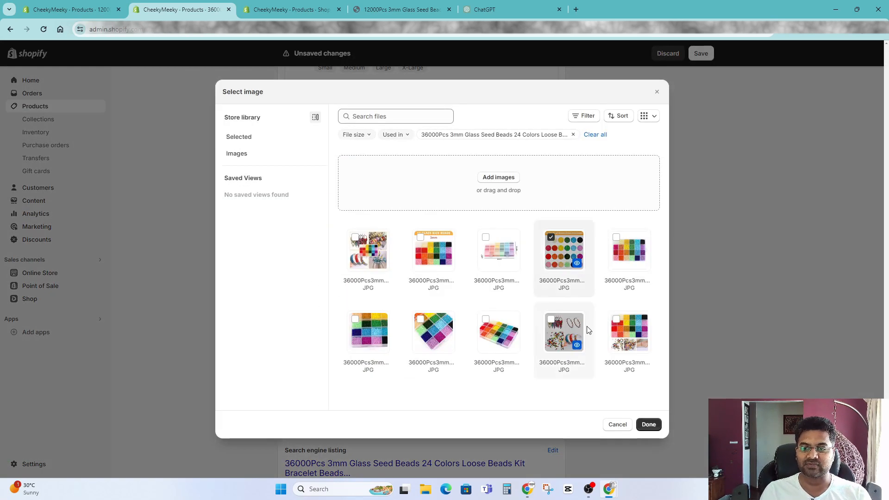
pyautogui.click(484, 239)
pyautogui.click(648, 424)
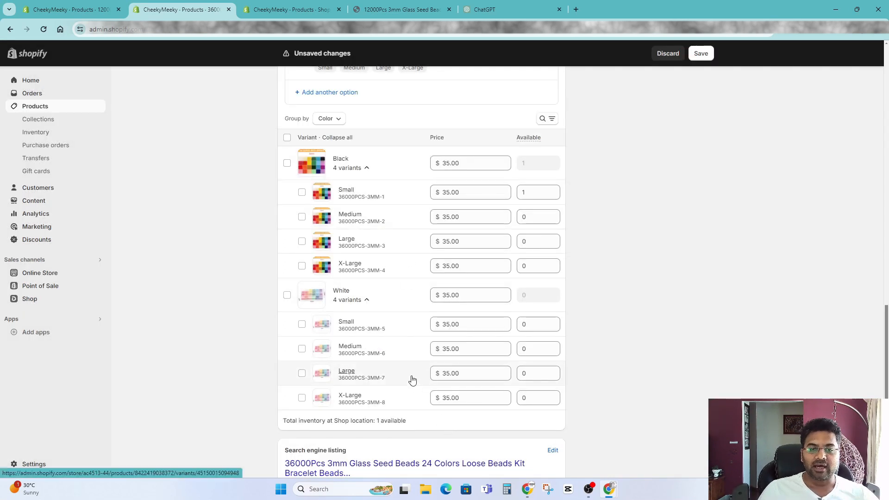
pyautogui.click(708, 53)
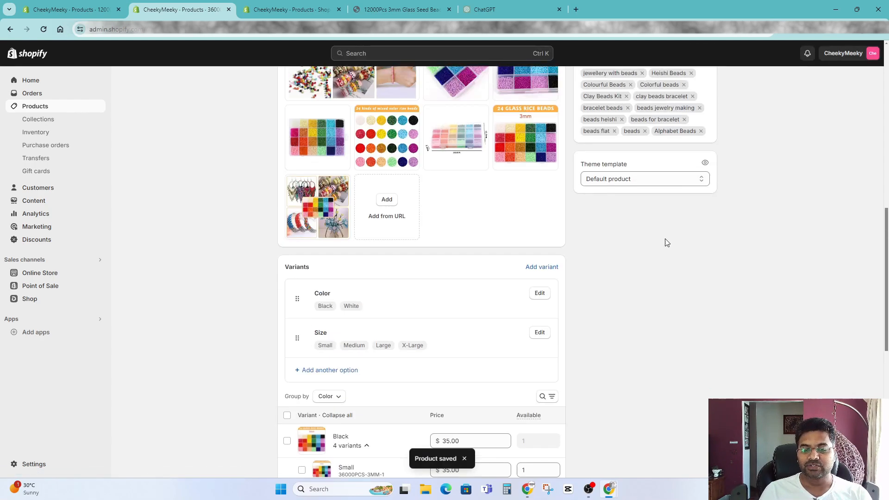
# Step: Open the storefront preview of the saved product
pyautogui.scroll(-6, 657, 243)
pyautogui.scroll(15, 621, 296)
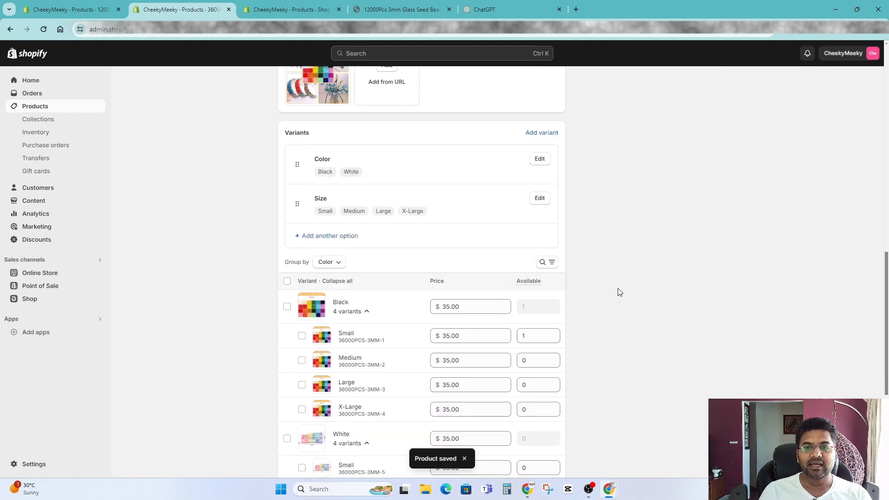
pyautogui.click(661, 85)
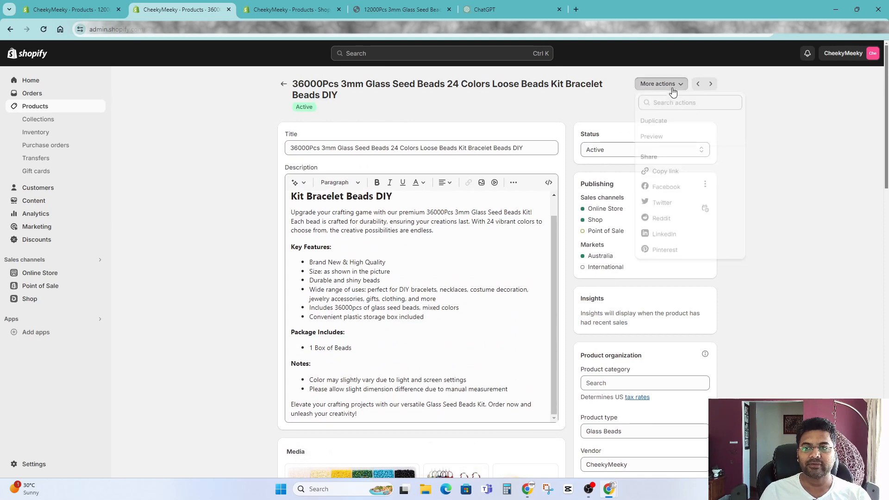
pyautogui.click(661, 137)
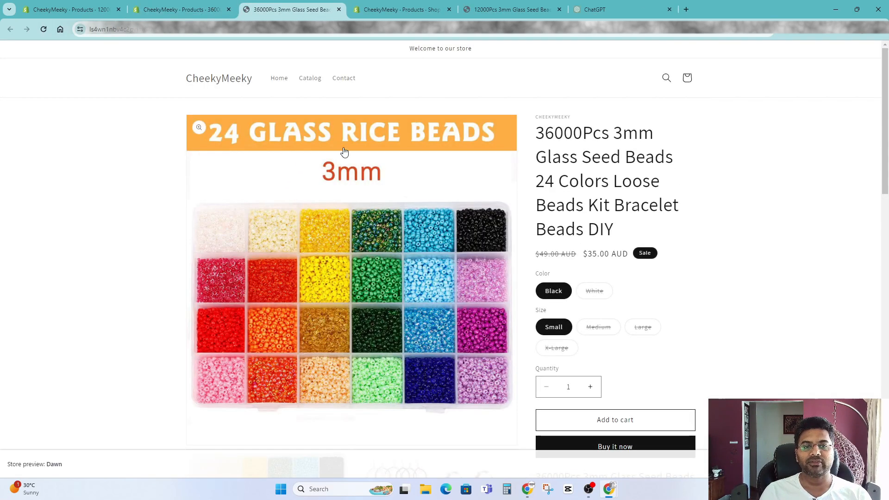
# Step: Review the images, price, options and description on the storefront product page, including the White color option
pyautogui.scroll(-3, 617, 238)
pyautogui.scroll(3, 311, 225)
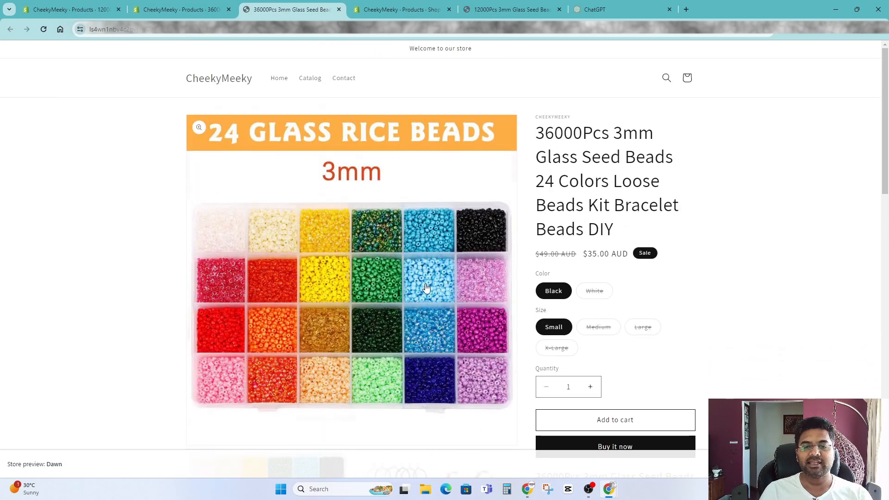
pyautogui.scroll(-5, 427, 288)
pyautogui.scroll(-5, 444, 277)
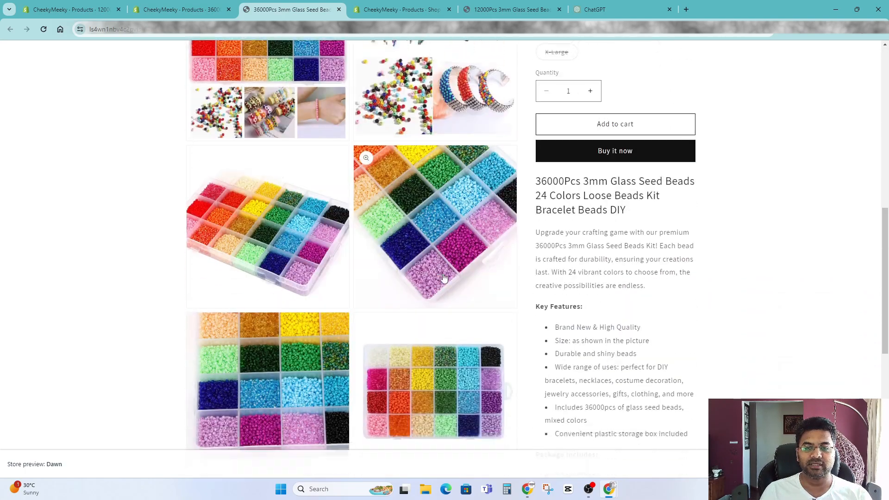
pyautogui.scroll(-5, 443, 277)
pyautogui.scroll(15, 328, 308)
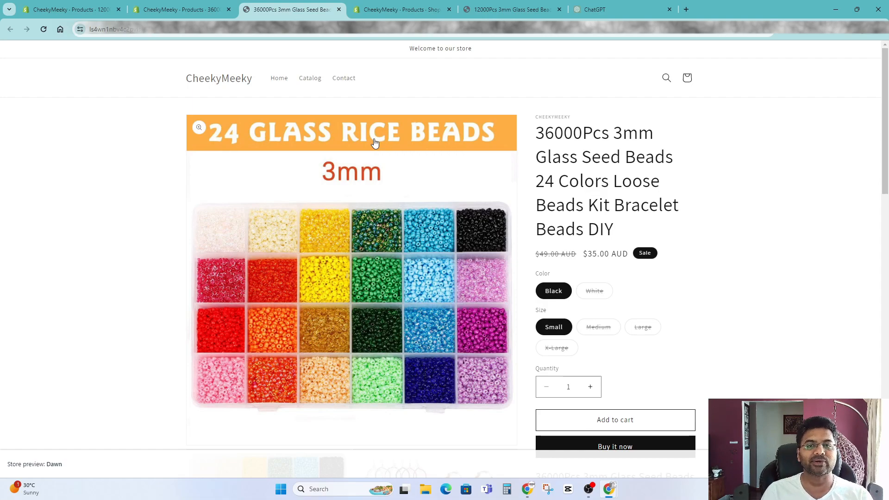
pyautogui.scroll(-4, 375, 144)
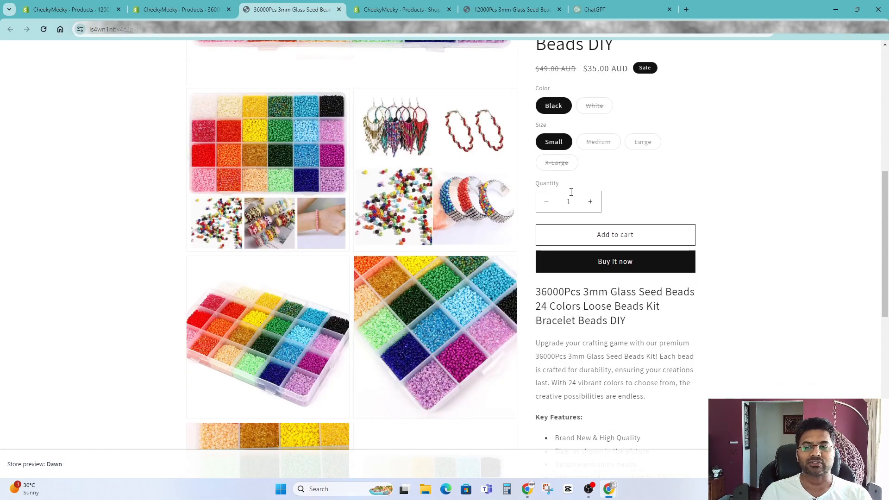
pyautogui.scroll(3, 808, 260)
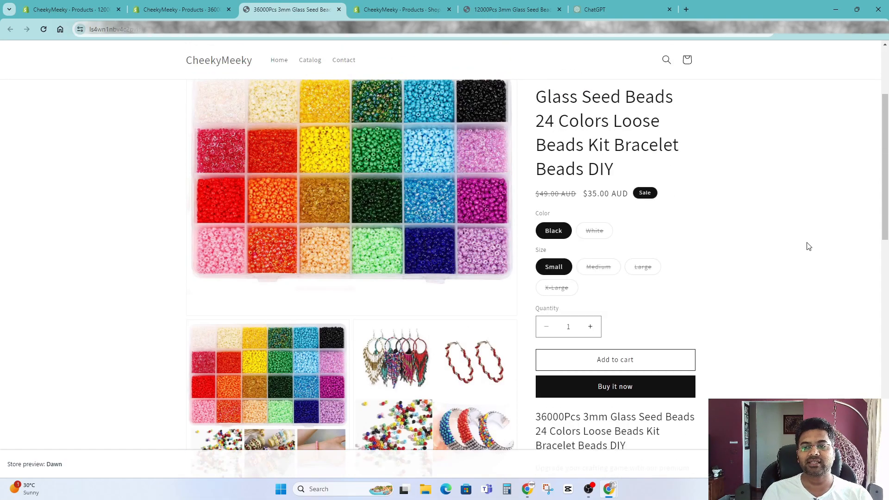
pyautogui.click(595, 231)
# Step: Return to the product in the Shopify admin and check the available quantities of the White and Black size variants
pyautogui.click(195, 9)
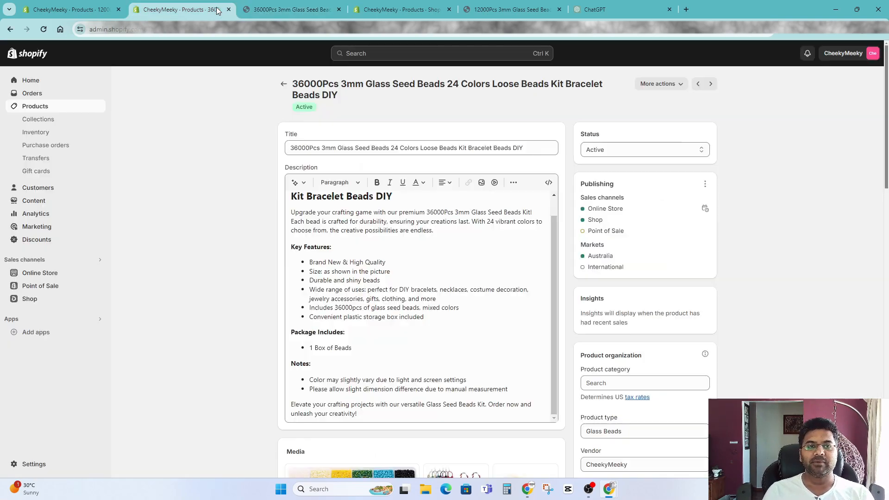
pyautogui.scroll(-10, 645, 331)
pyautogui.scroll(-5, 443, 329)
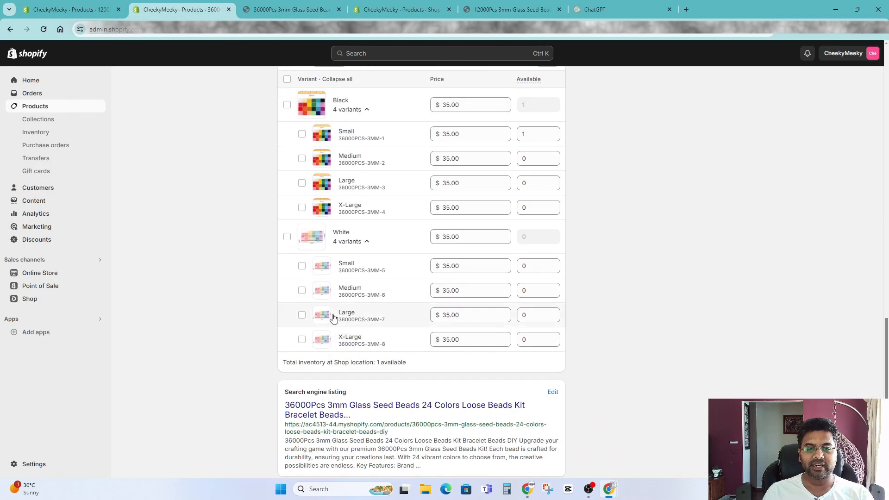
pyautogui.click(535, 265)
pyautogui.click(536, 289)
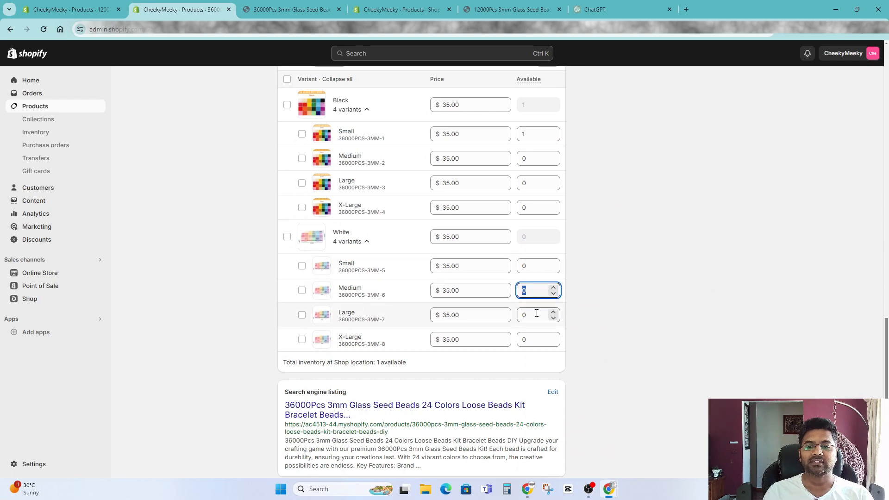
pyautogui.click(536, 314)
pyautogui.click(532, 340)
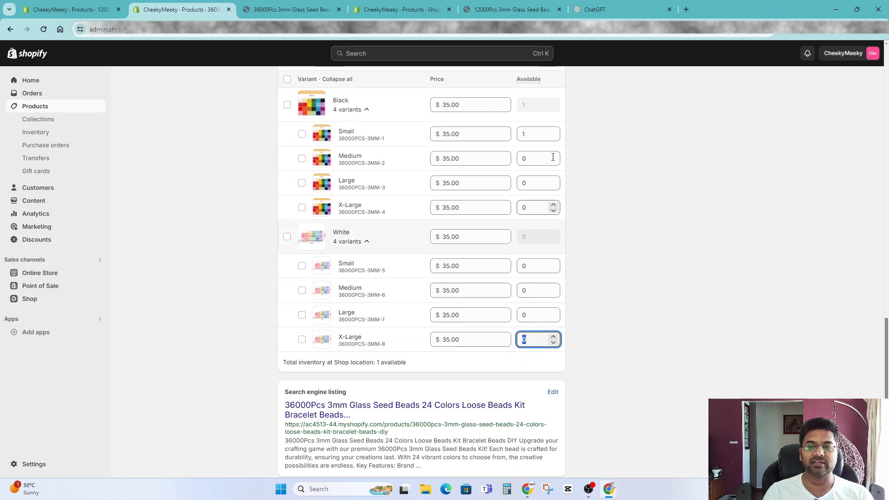
pyautogui.scroll(2, 532, 176)
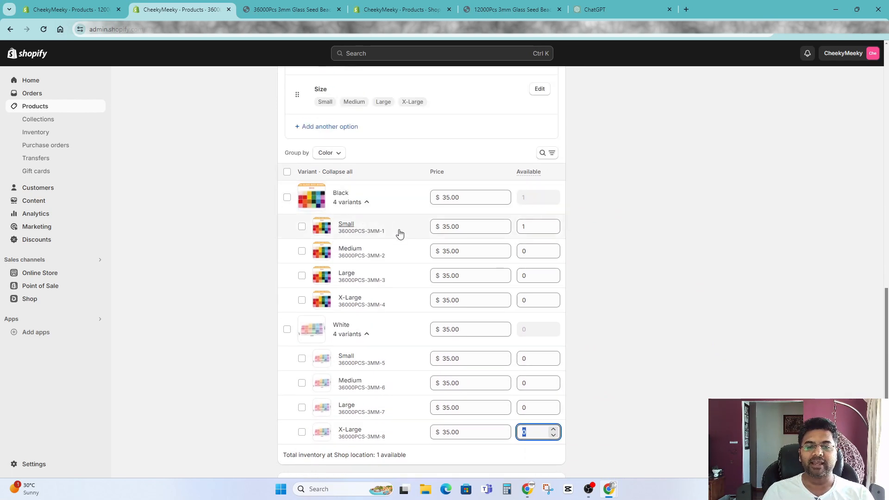
pyautogui.click(538, 232)
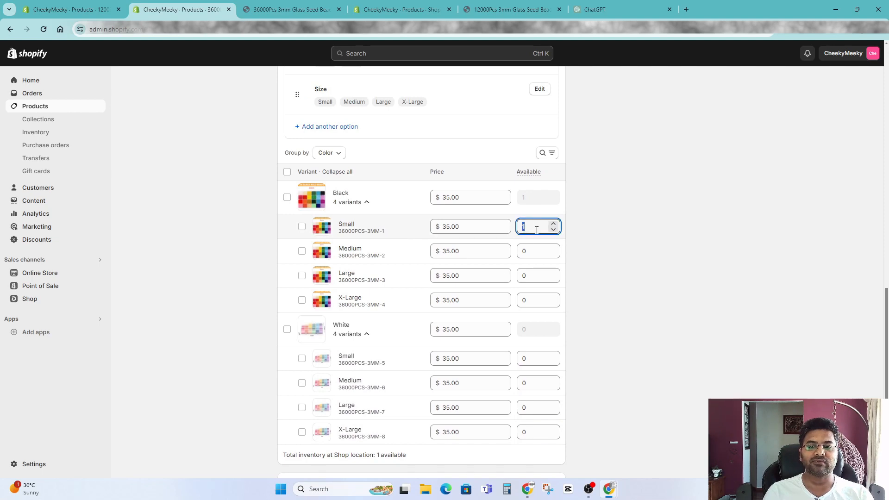
# Step: Go back to the storefront preview and check availability for Black and White with the Medium and Large sizes
pyautogui.hotkey('ctrl', 'Tab')
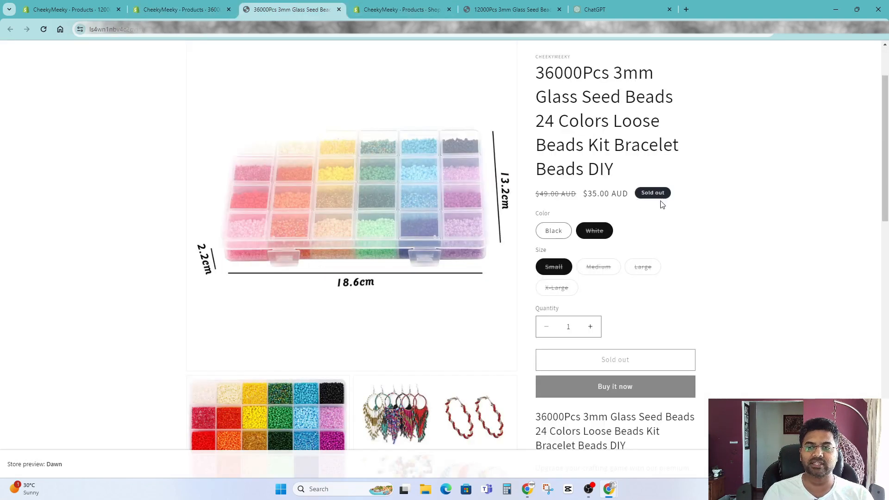
pyautogui.click(552, 230)
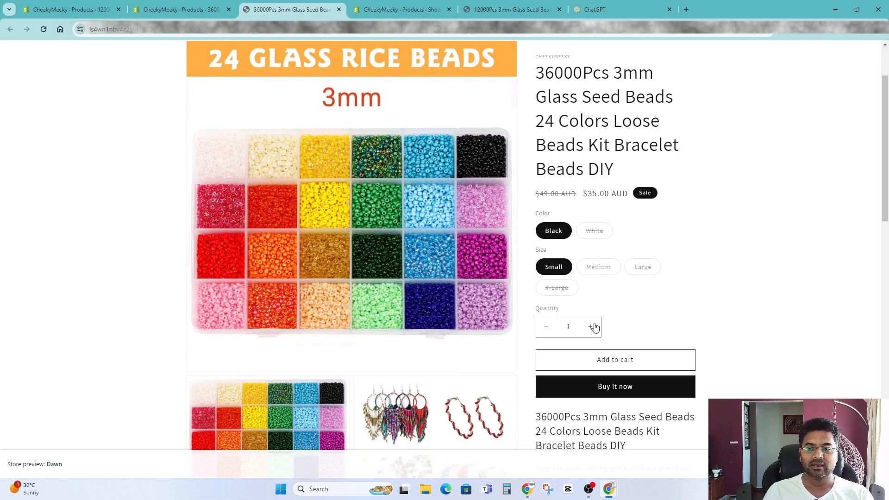
pyautogui.click(599, 267)
pyautogui.click(594, 230)
pyautogui.click(643, 268)
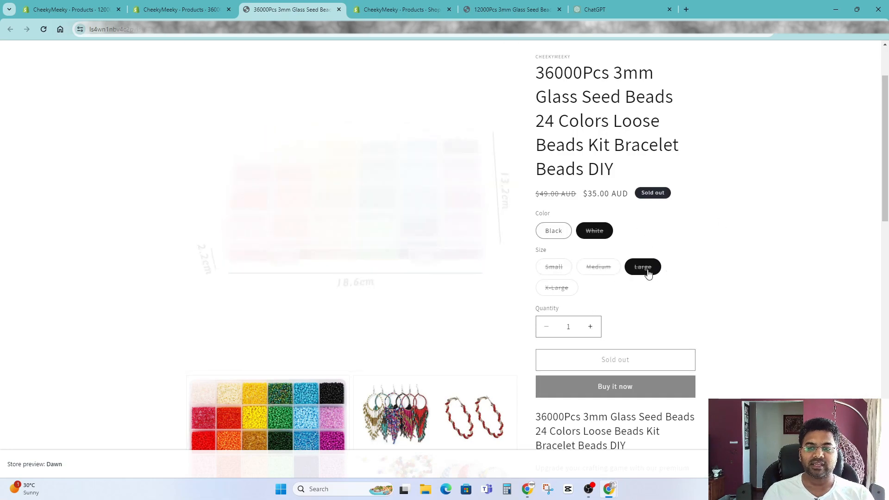
# Step: Back in the product admin, set the available quantity to 2 for Black Large and 3 for White Medium and White X-Large, and save
pyautogui.click(559, 289)
pyautogui.click(209, 8)
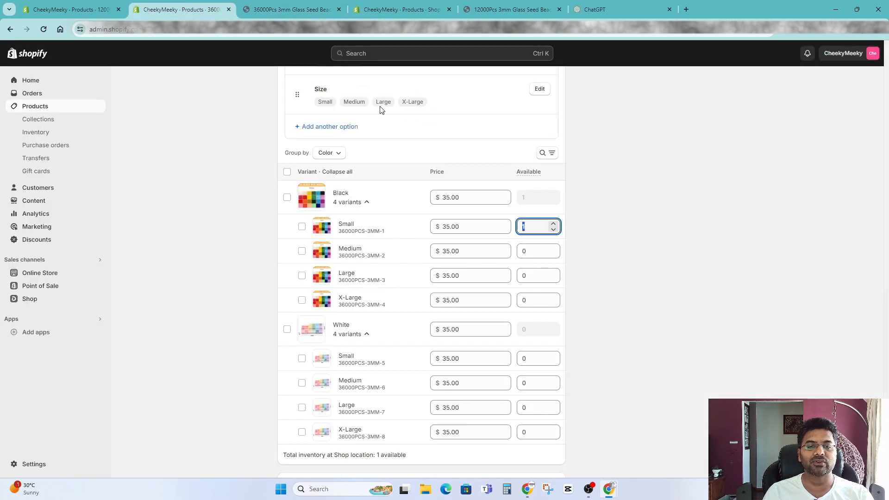
pyautogui.scroll(-1, 558, 265)
pyautogui.click(523, 230)
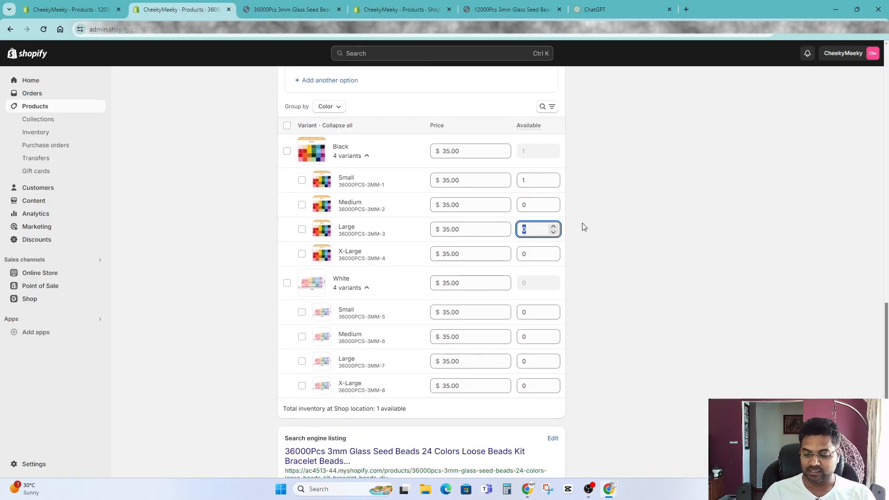
pyautogui.write('2')
pyautogui.click(530, 340)
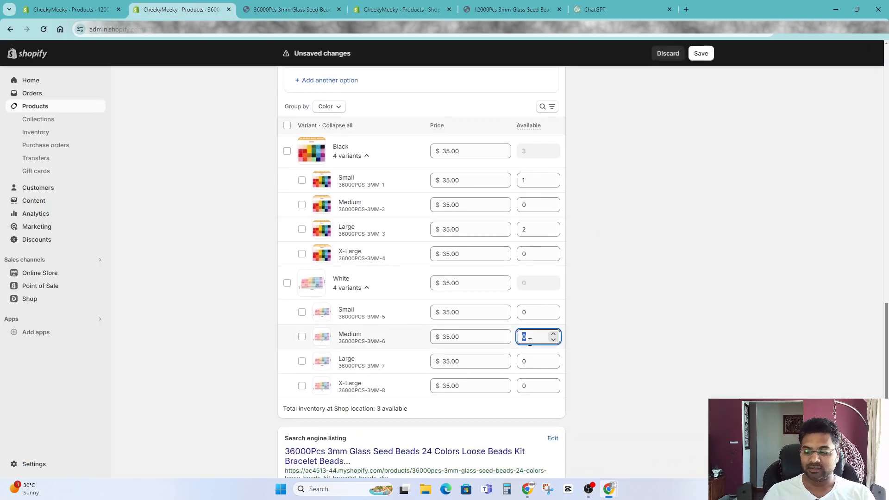
pyautogui.write('3')
pyautogui.click(524, 389)
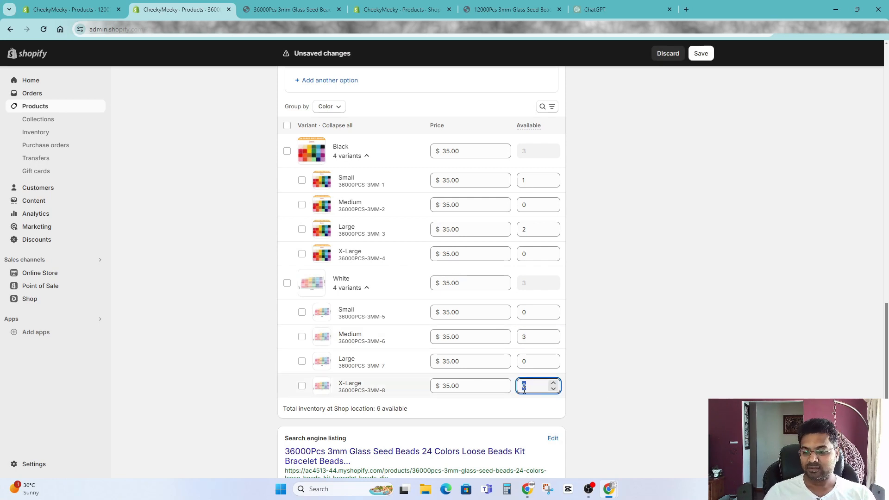
pyautogui.click(699, 53)
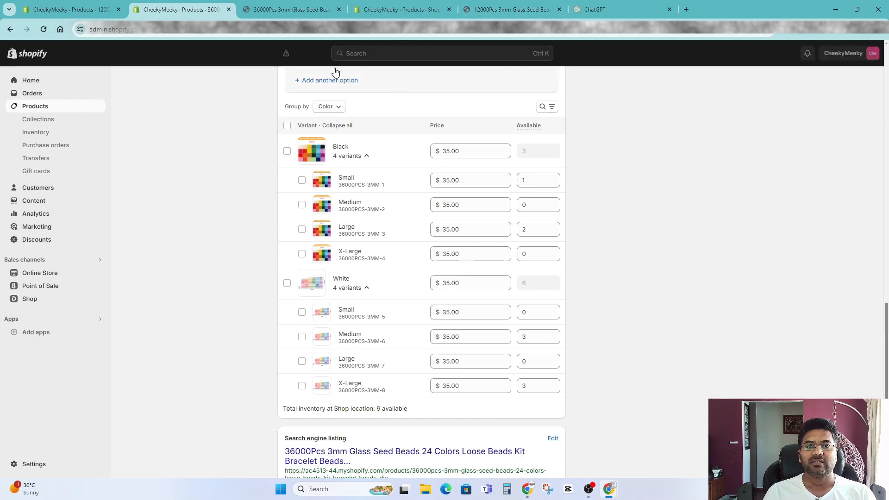
# Step: Reload the storefront preview of the product and check size availability for the Black and White colors, including Small and Medium
pyautogui.click(279, 8)
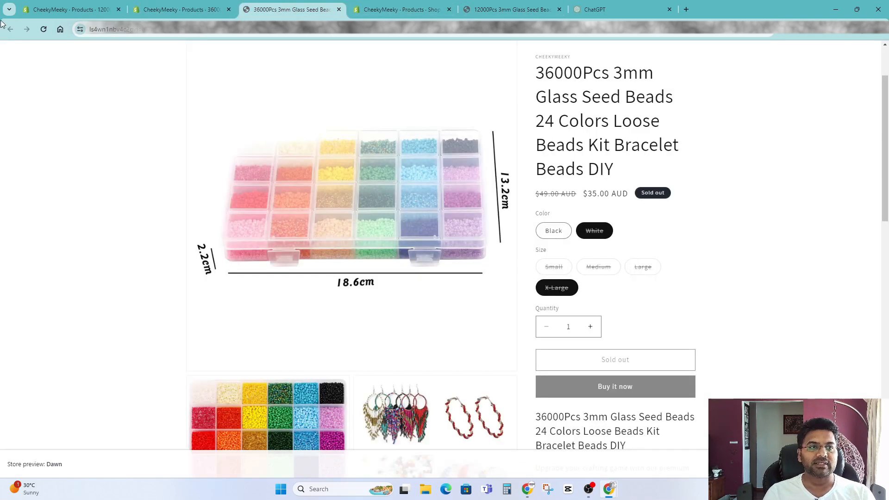
pyautogui.click(44, 29)
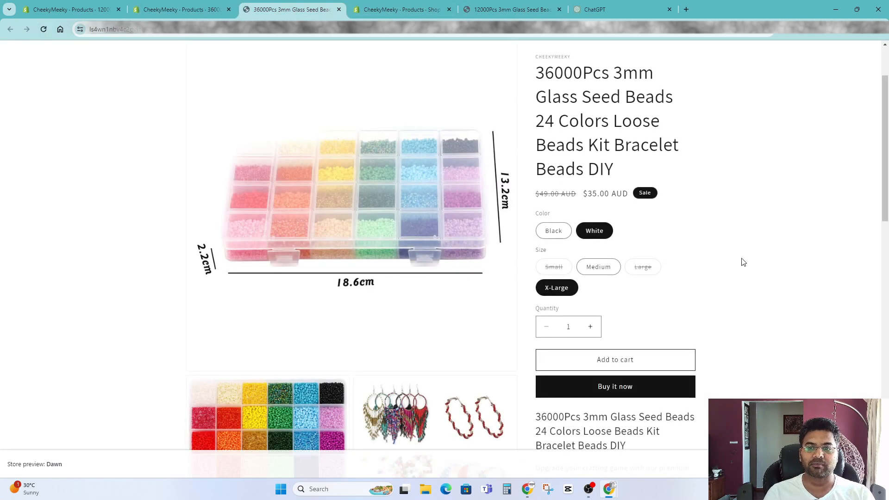
pyautogui.click(560, 231)
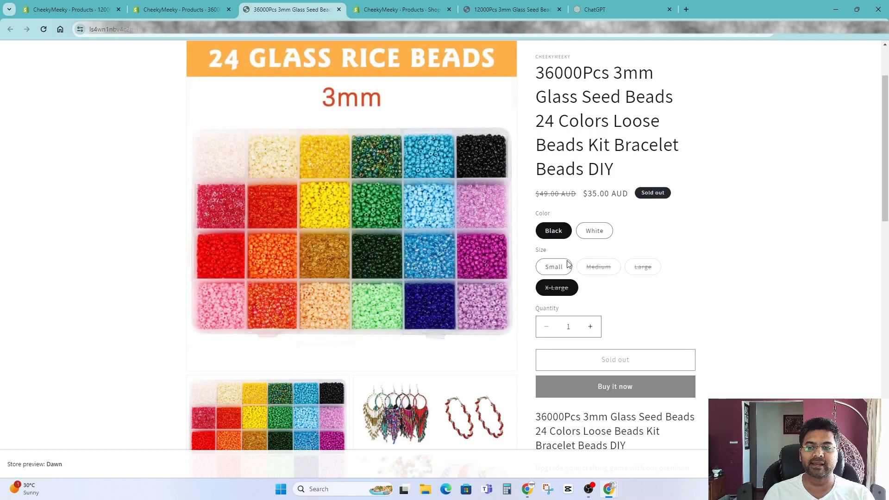
pyautogui.click(554, 268)
pyautogui.click(592, 231)
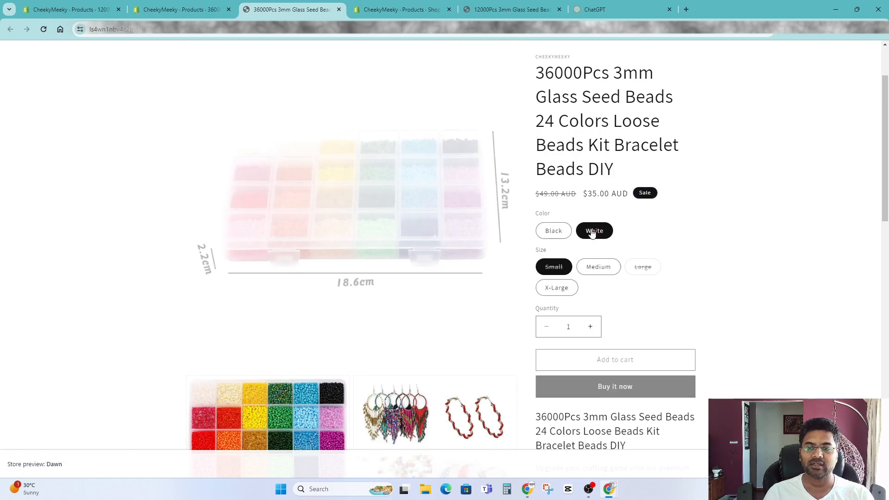
pyautogui.click(597, 269)
# Step: Add the White X-Large variant to the cart, view the cart and try to check out, returning to the cart page
pyautogui.click(565, 289)
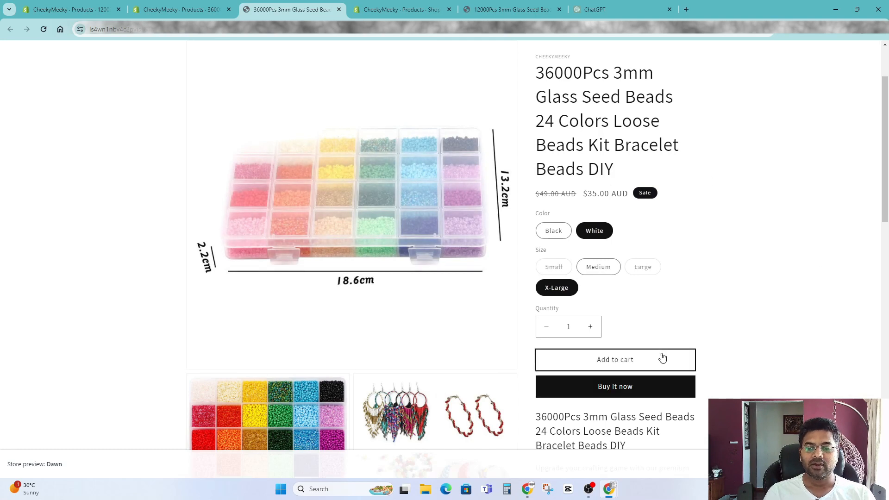
pyautogui.click(638, 366)
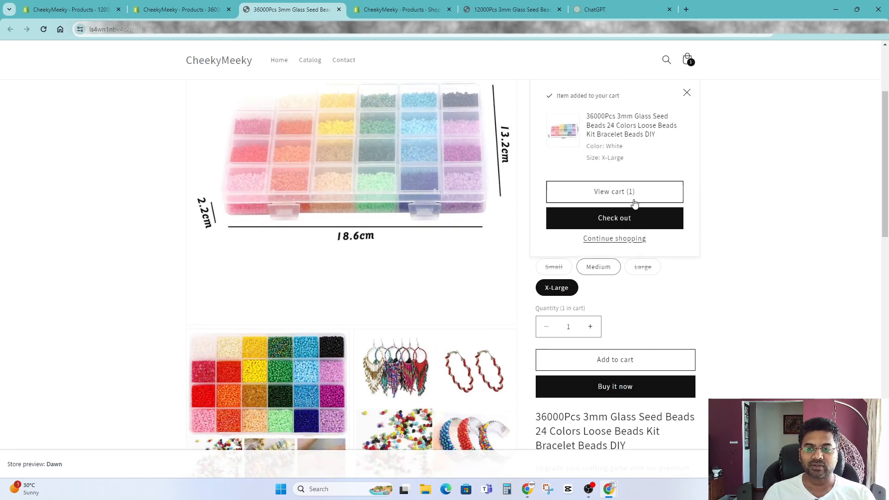
pyautogui.click(634, 193)
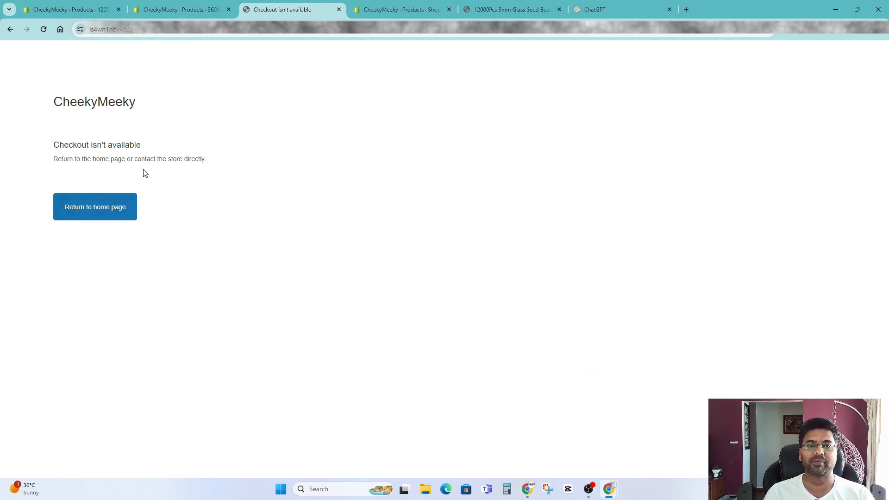
pyautogui.hotkey('alt', 'Left')
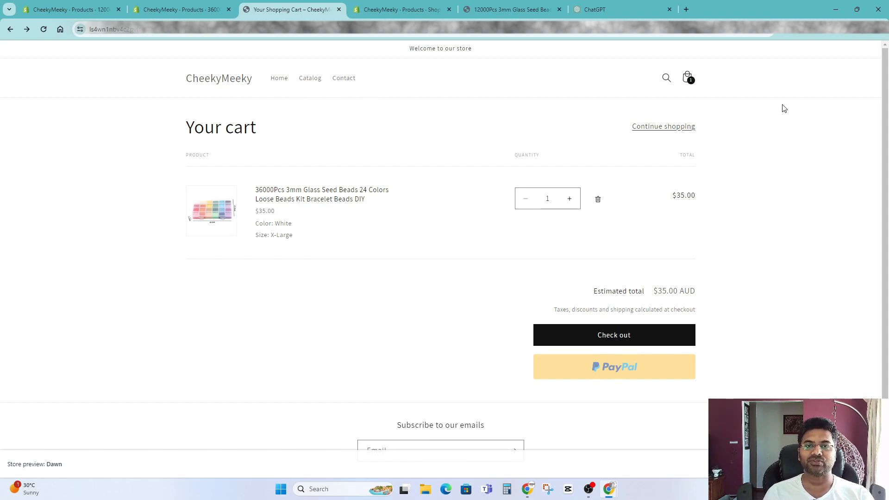
# Step: Return to the product in the Shopify admin and review its description, publishing settings, media and variants
pyautogui.hotkey('ctrl', 'shift', 'Tab')
pyautogui.scroll(5, 409, 134)
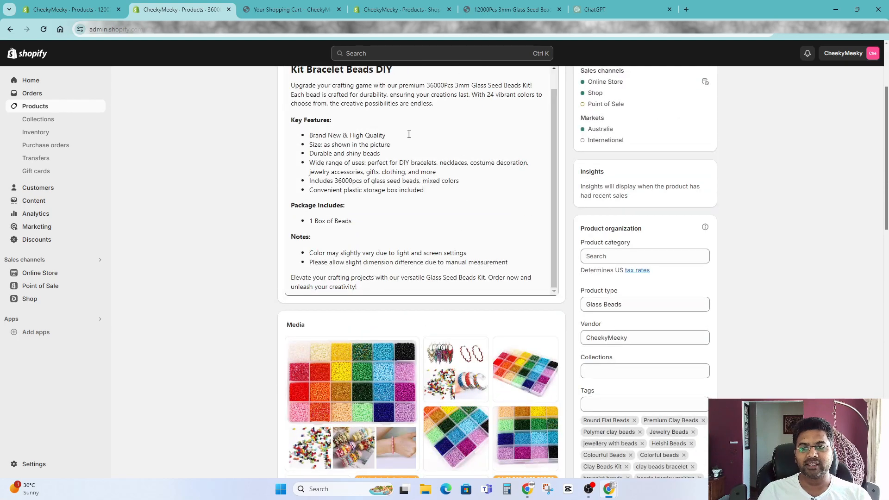
pyautogui.scroll(3, 768, 246)
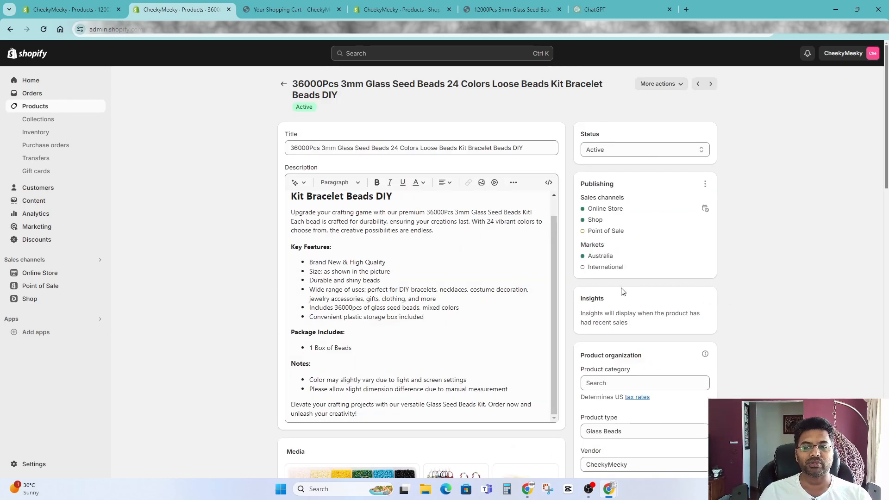
pyautogui.scroll(-10, 637, 248)
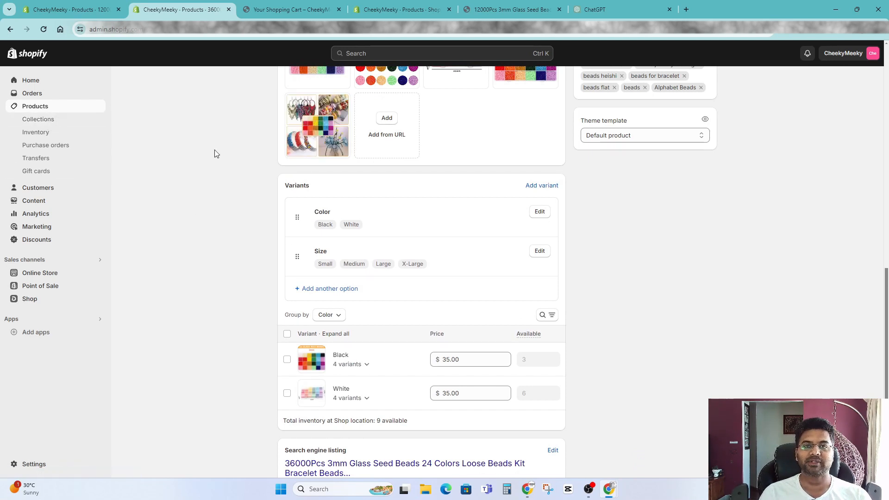
pyautogui.scroll(10, 143, 272)
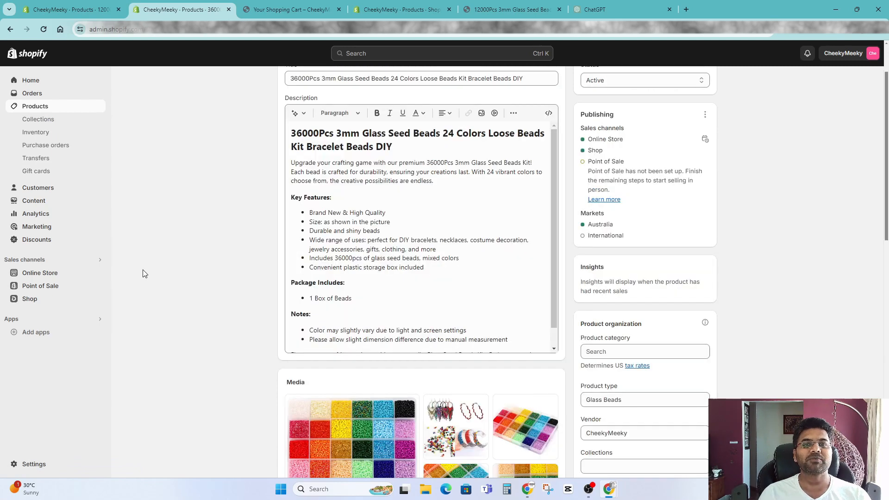